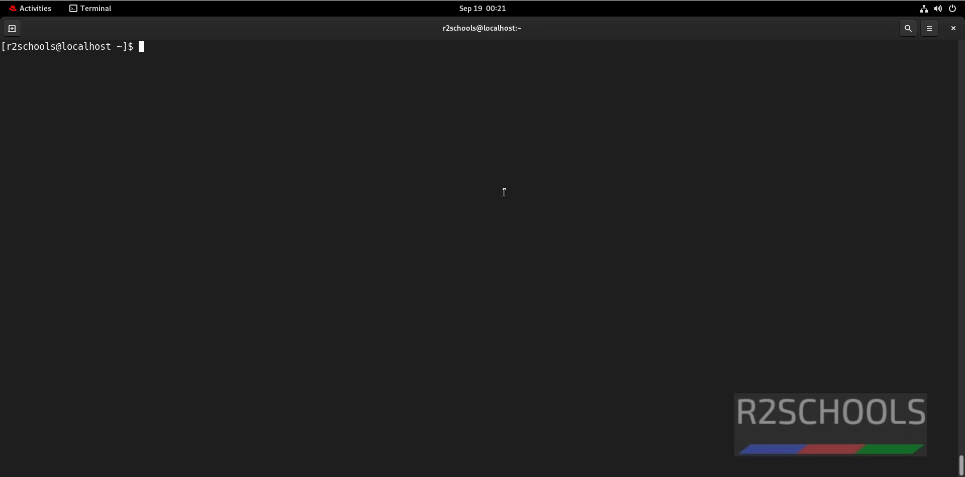
Step: Launch Firefox from Activities and load grafana.com
{"action": "left_click", "coordinate": [35, 8]}
{"action": "left_click", "coordinate": [356, 452]}
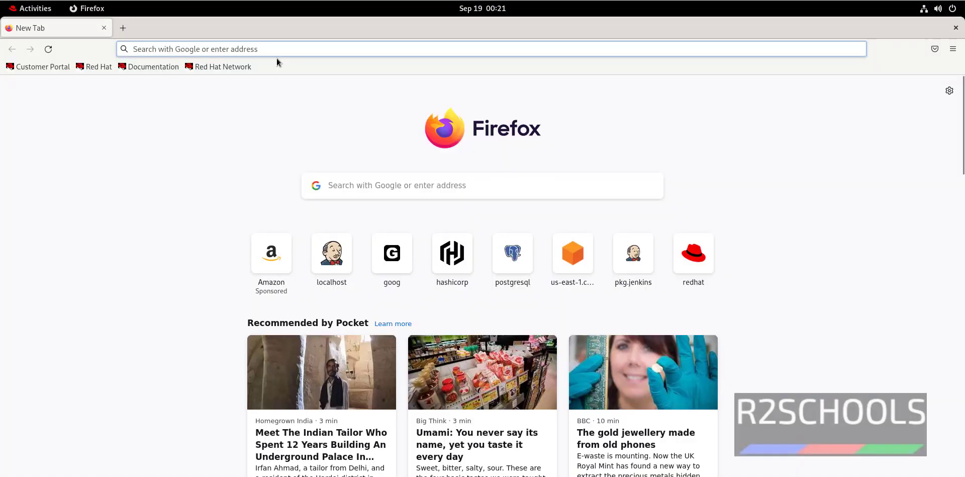
{"action": "left_click", "coordinate": [322, 47]}
{"action": "type", "text": "grafana"}
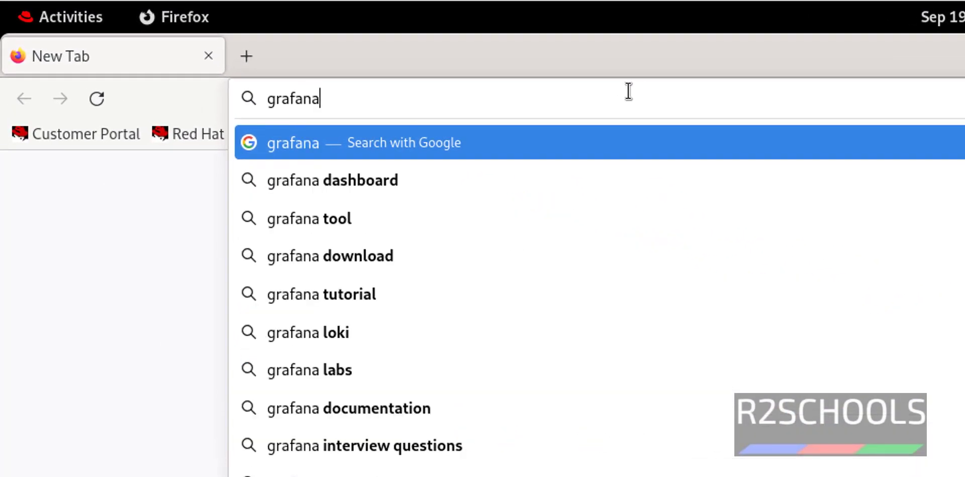
{"action": "type", "text": ".com"}
{"action": "key", "text": "Return"}
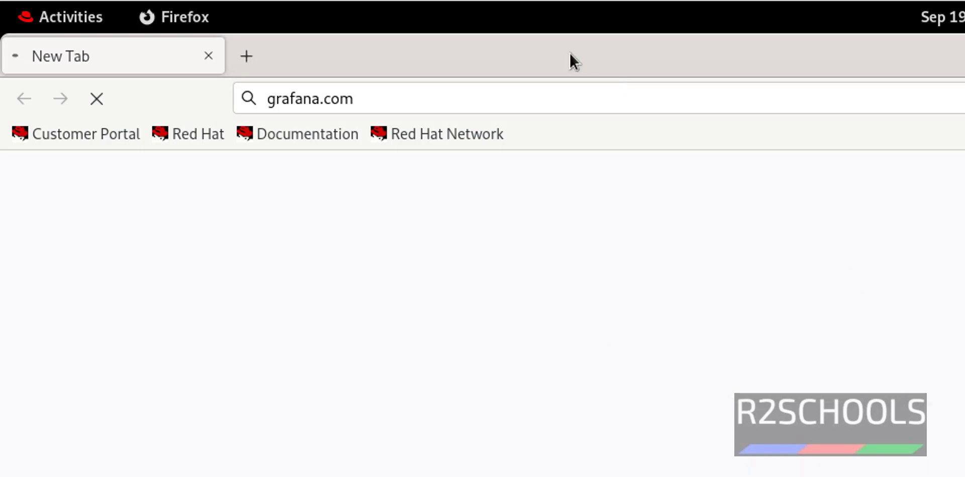
Step: Go through Products > Grafana > Get Grafana to the Self-managed download options
{"action": "left_click", "coordinate": [571, 103]}
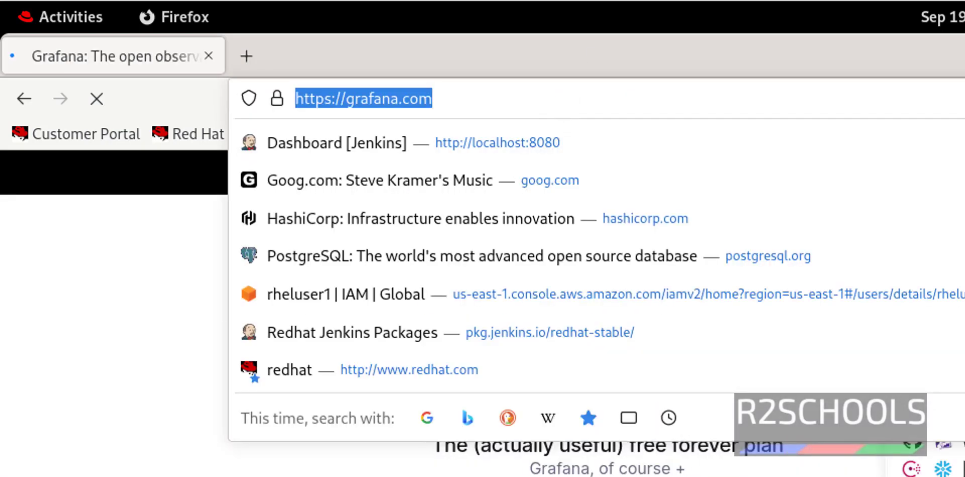
{"action": "key", "text": "Escape"}
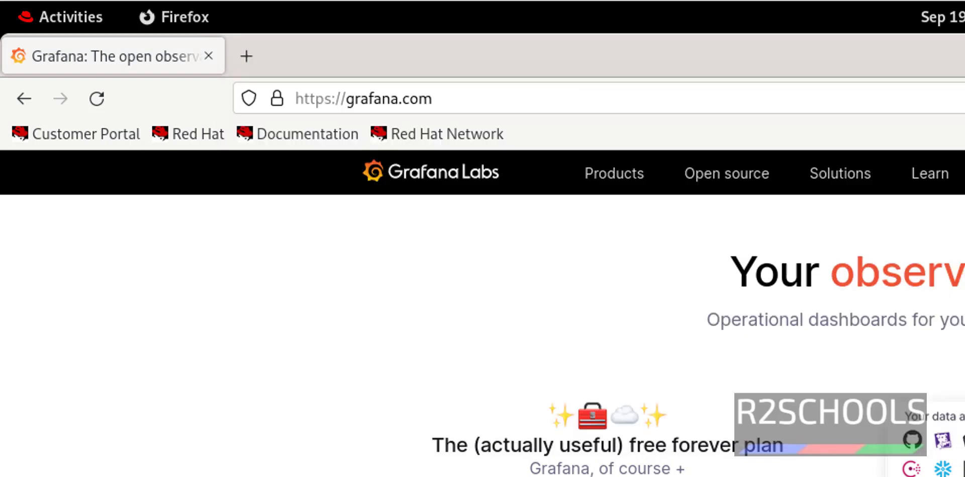
{"action": "mouse_move", "coordinate": [635, 183]}
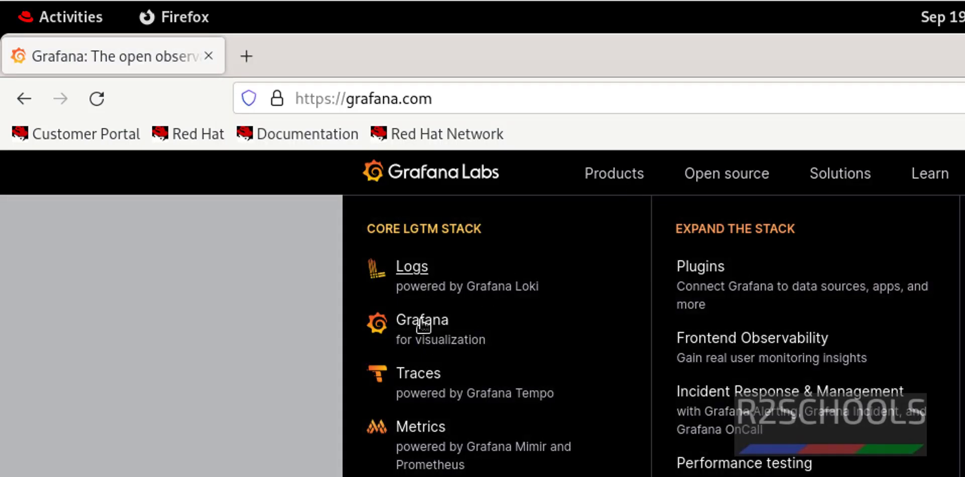
{"action": "left_click", "coordinate": [423, 326]}
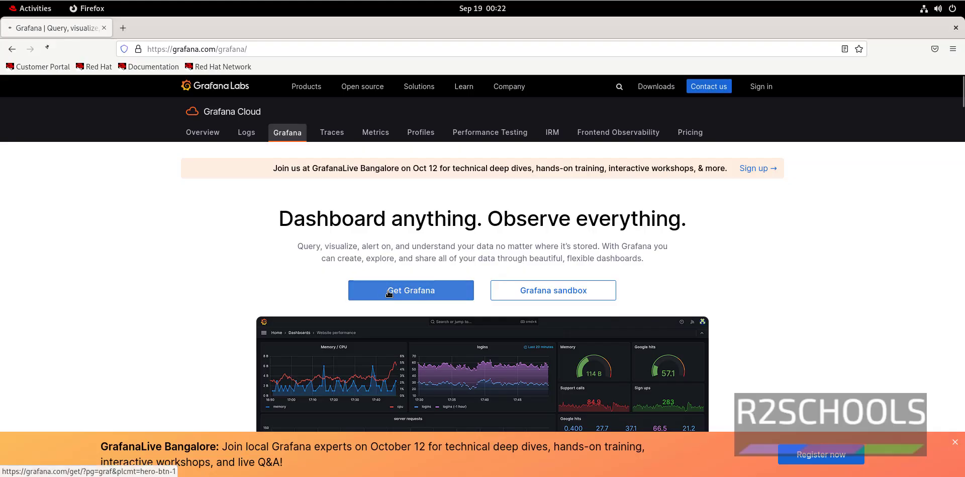
{"action": "left_click", "coordinate": [389, 293]}
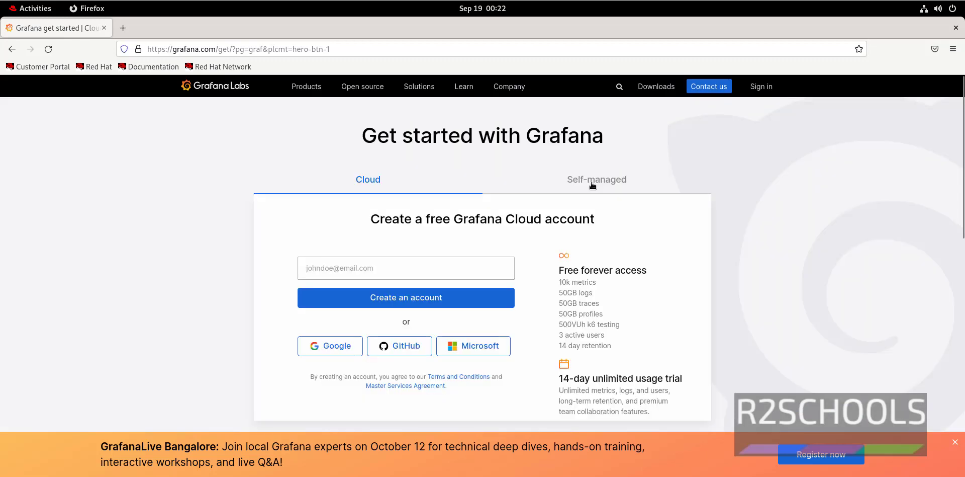
{"action": "left_click", "coordinate": [593, 186]}
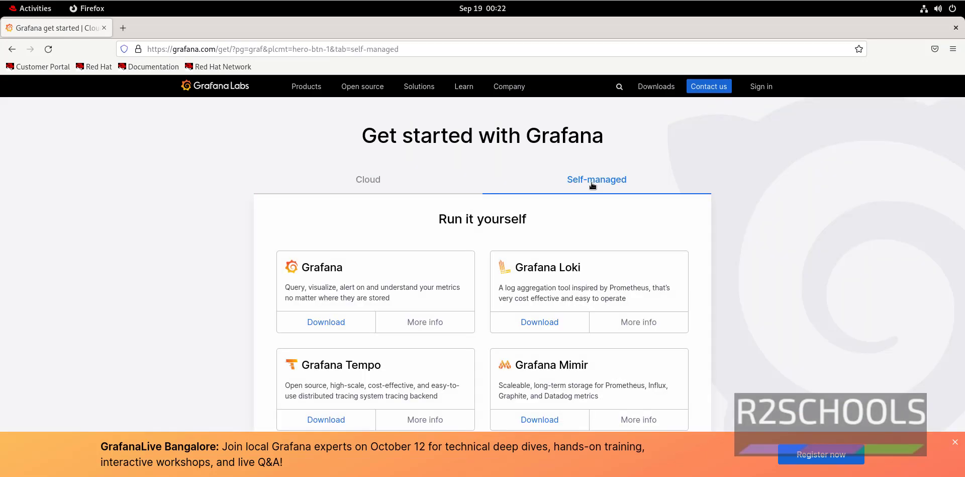
{"action": "scroll", "coordinate": [441, 258], "scroll_direction": "down", "scroll_amount": 2}
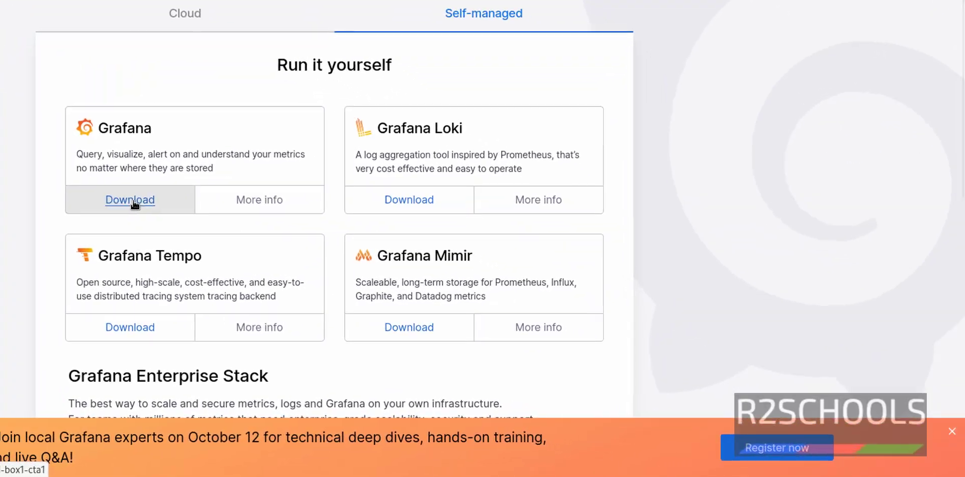
Step: Open Grafana's download page, keeping version 10.1.1 (released August 31, 2023)
{"action": "left_click", "coordinate": [330, 268]}
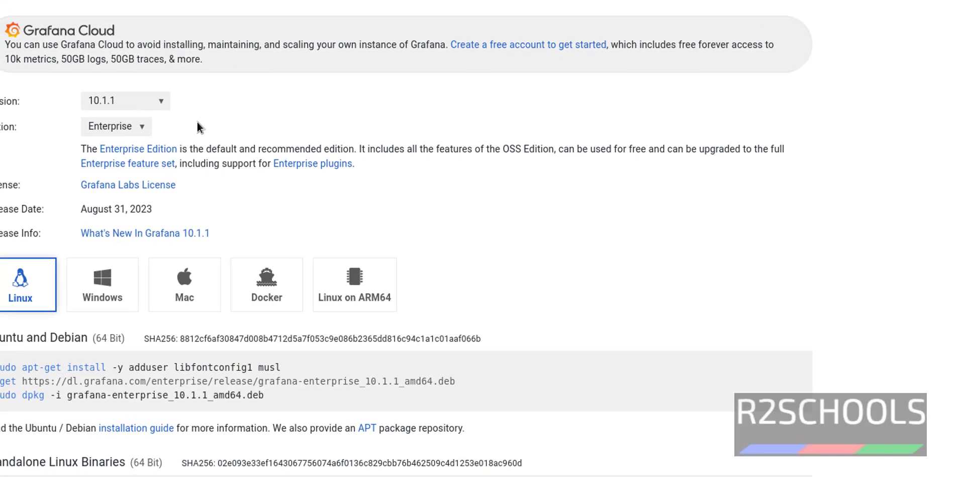
{"action": "left_click", "coordinate": [150, 106]}
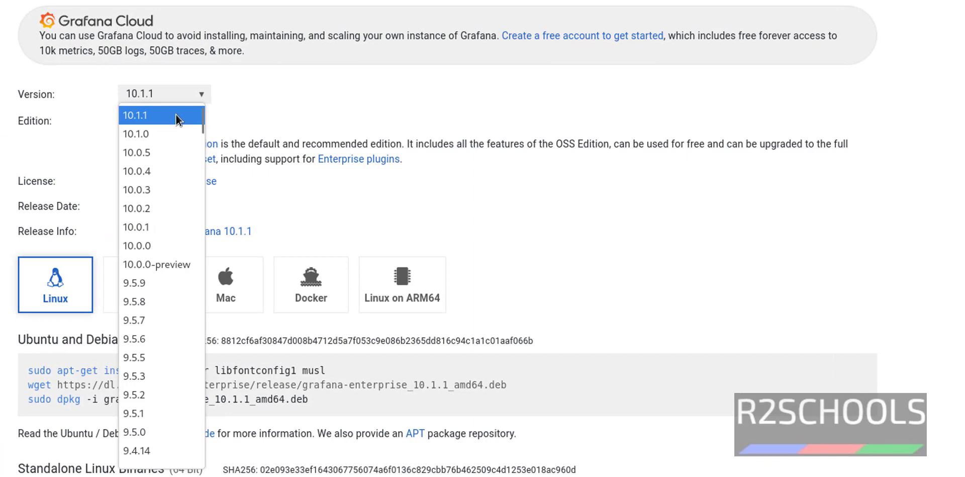
{"action": "left_click", "coordinate": [195, 109]}
{"action": "left_click_drag", "start_coordinate": [193, 206], "coordinate": [116, 209]}
{"action": "left_click", "coordinate": [234, 206]}
Step: Scroll to the Red Hat section and copy its yum install command for grafana-enterprise
{"action": "scroll", "coordinate": [234, 206], "scroll_direction": "down", "scroll_amount": 3}
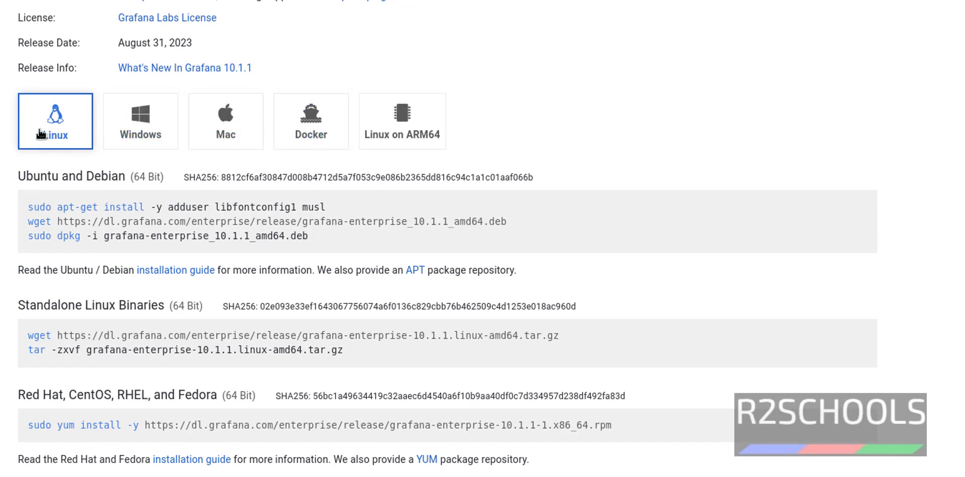
{"action": "scroll", "coordinate": [26, 126], "scroll_direction": "down", "scroll_amount": 2}
{"action": "left_click_drag", "start_coordinate": [27, 123], "coordinate": [338, 150]}
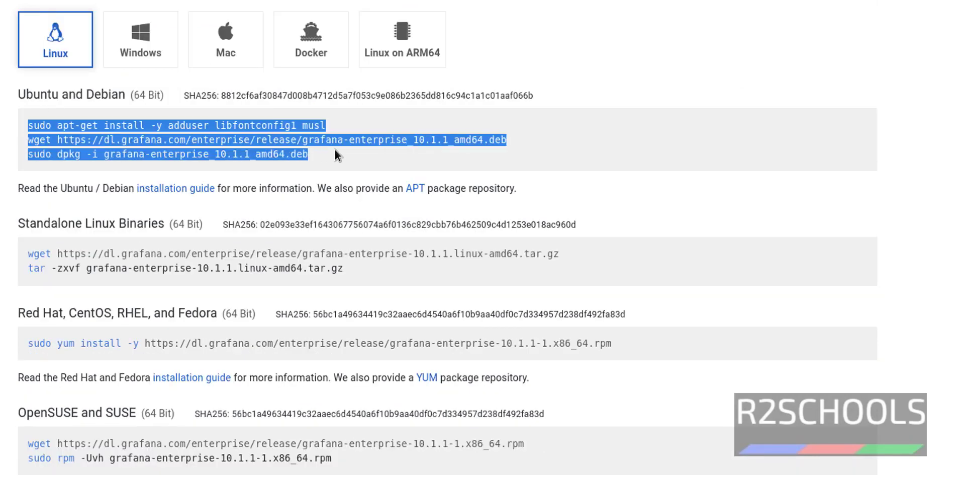
{"action": "scroll", "coordinate": [265, 202], "scroll_direction": "down", "scroll_amount": 3}
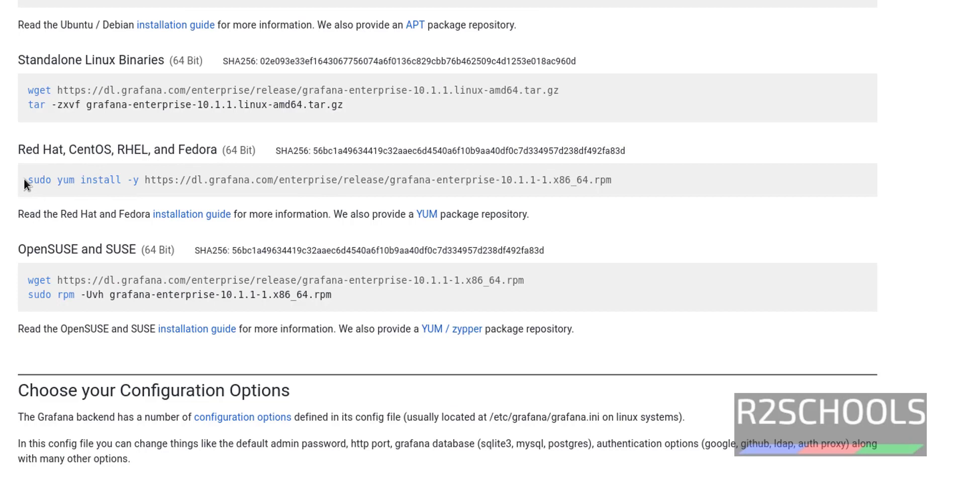
{"action": "left_click_drag", "start_coordinate": [25, 179], "coordinate": [616, 180]}
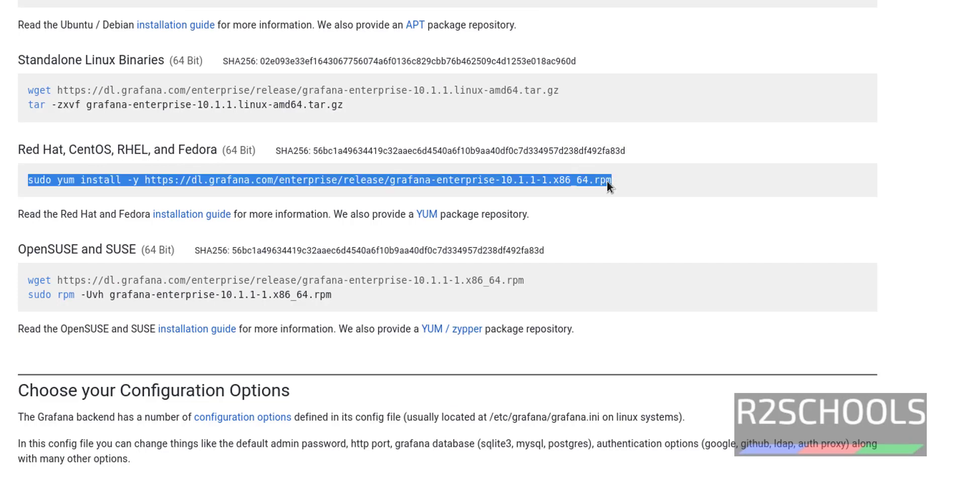
{"action": "right_click", "coordinate": [486, 186]}
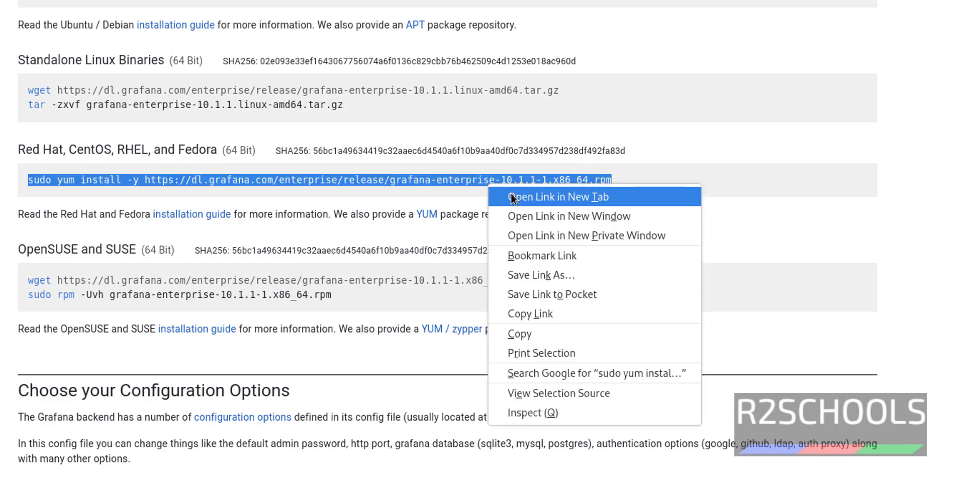
{"action": "left_click", "coordinate": [545, 332]}
Step: Run the pasted sudo yum install command for grafana-enterprise 10.1.1, entering the sudo password
{"action": "left_click", "coordinate": [227, 185]}
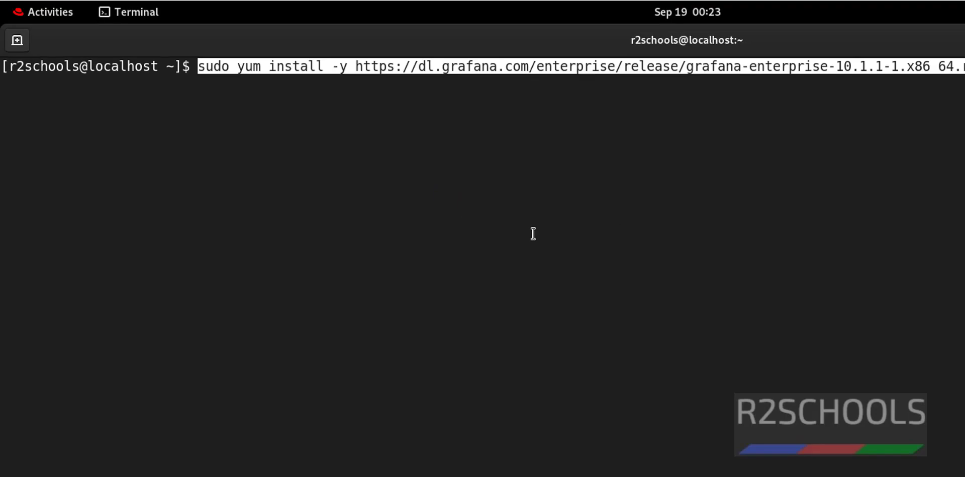
{"action": "key", "text": "Return"}
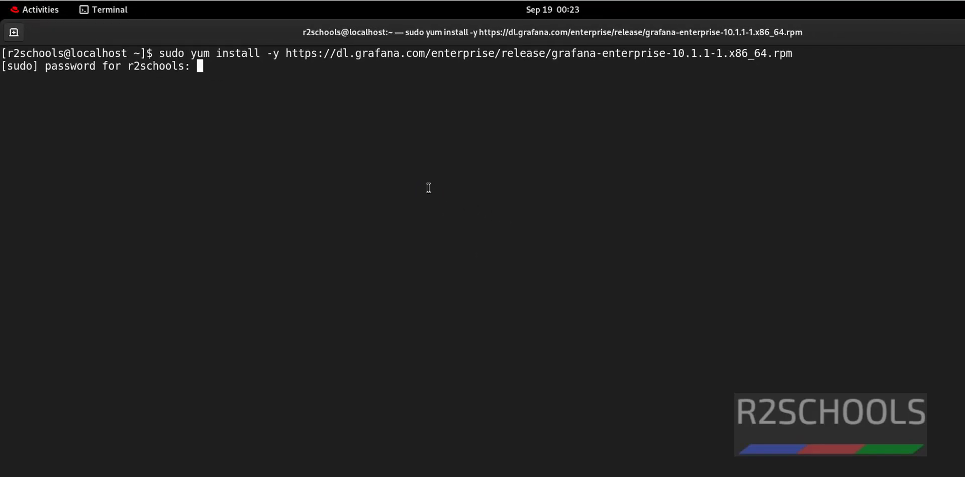
{"action": "key", "text": "Return"}
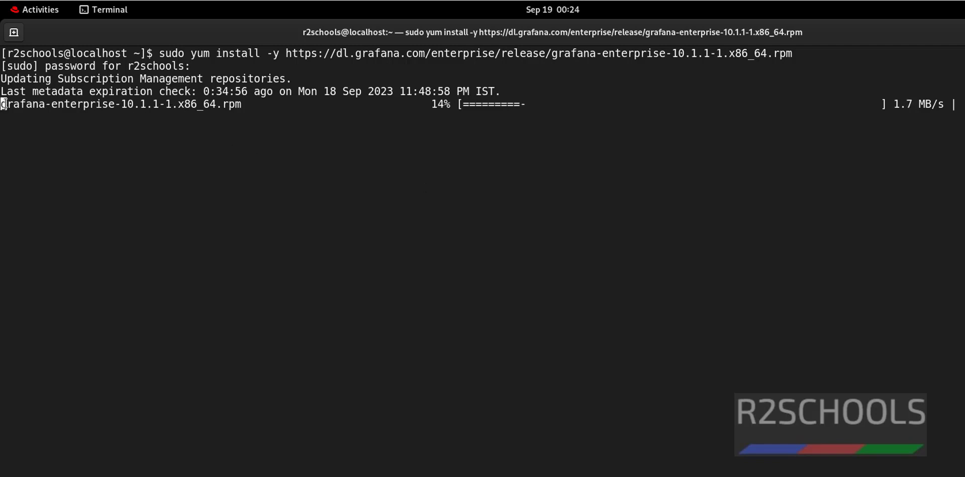
{"action": "left_click_drag", "start_coordinate": [2, 104], "coordinate": [153, 106]}
{"action": "left_click", "coordinate": [190, 119]}
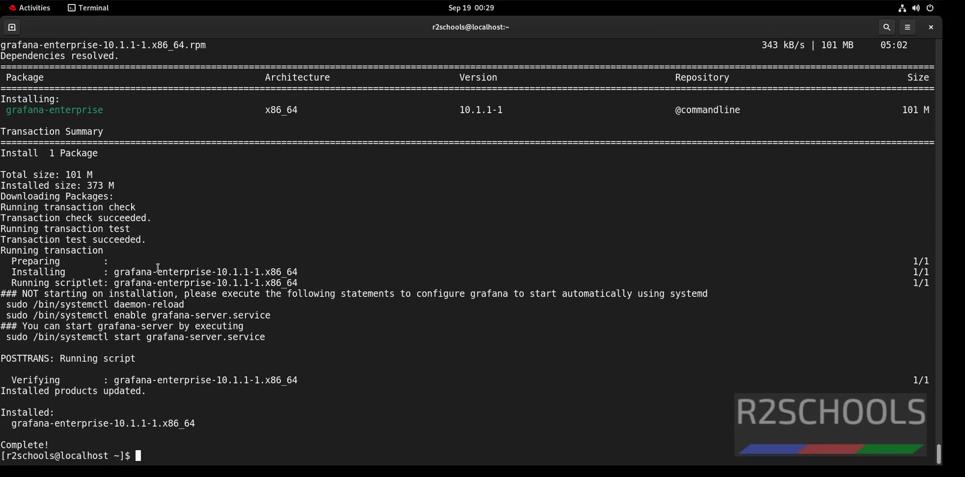
Step: Highlight the not-starting notice, the daemon-reload, enable and start commands, and the installed package name
{"action": "left_click_drag", "start_coordinate": [63, 216], "coordinate": [963, 218]}
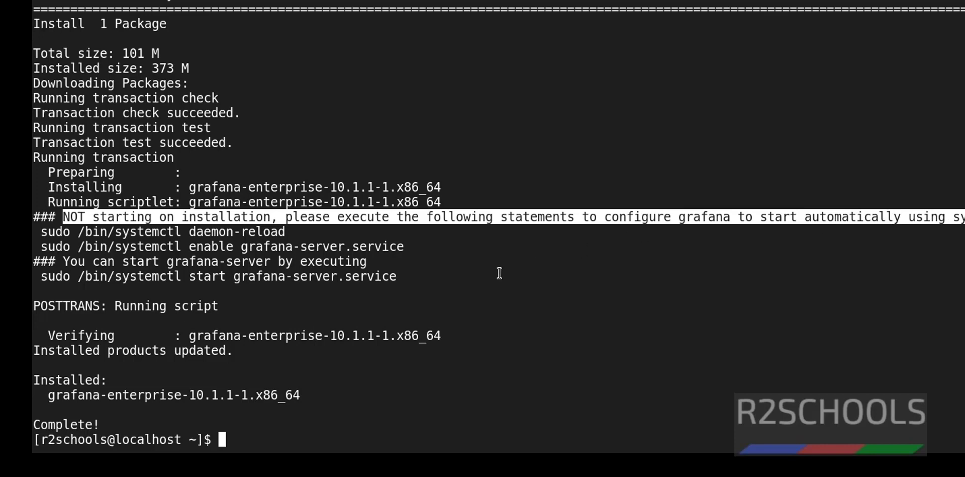
{"action": "left_click", "coordinate": [341, 287]}
{"action": "left_click_drag", "start_coordinate": [46, 233], "coordinate": [319, 229]}
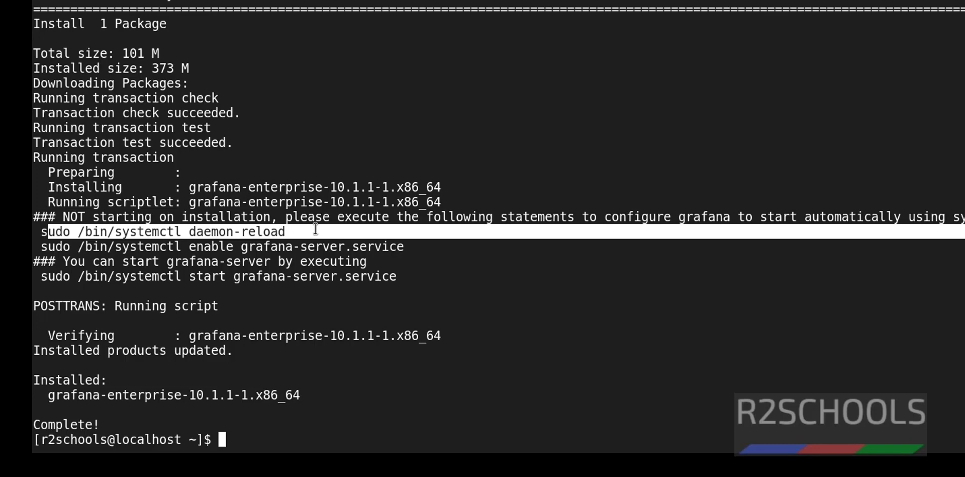
{"action": "left_click", "coordinate": [176, 243]}
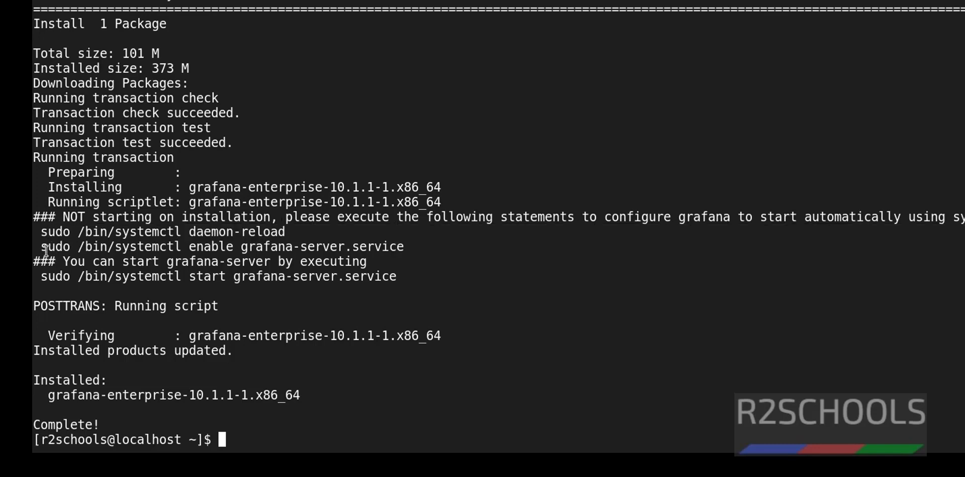
{"action": "left_click_drag", "start_coordinate": [42, 247], "coordinate": [410, 247]}
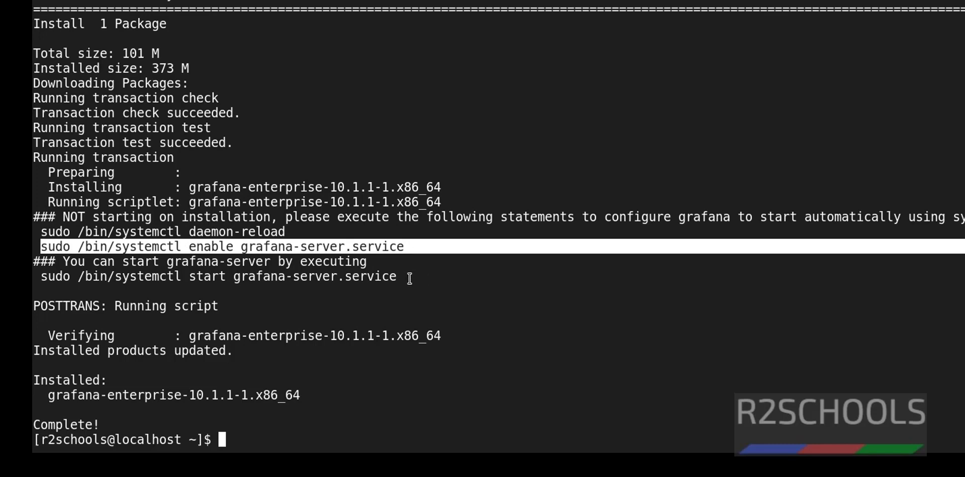
{"action": "left_click_drag", "start_coordinate": [604, 216], "coordinate": [964, 217]}
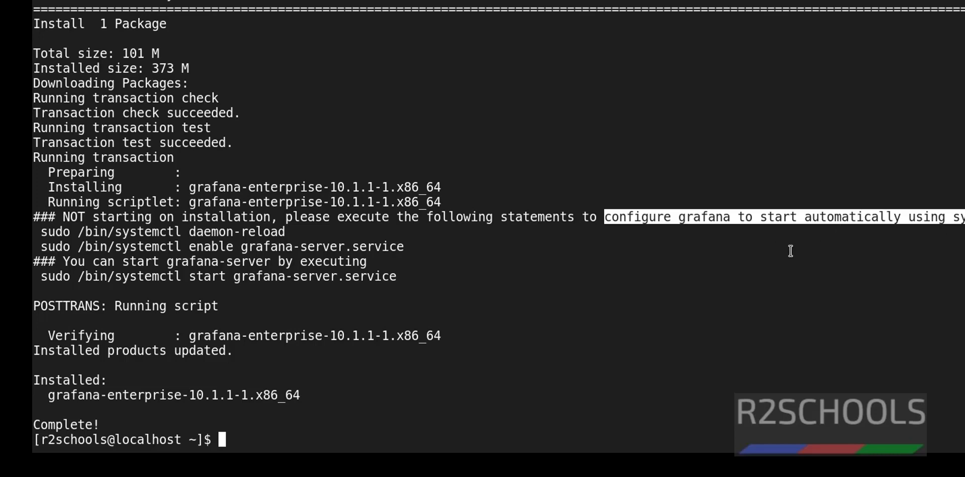
{"action": "left_click", "coordinate": [774, 246]}
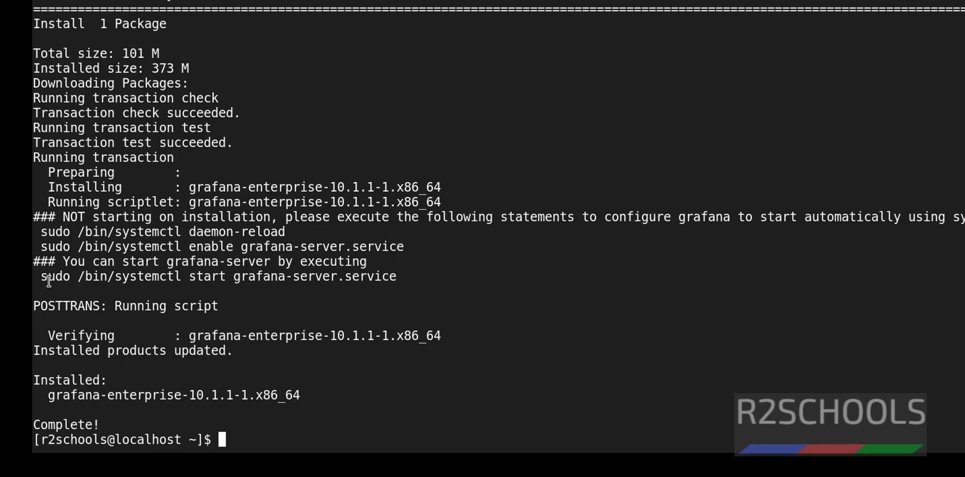
{"action": "left_click_drag", "start_coordinate": [42, 279], "coordinate": [397, 276]}
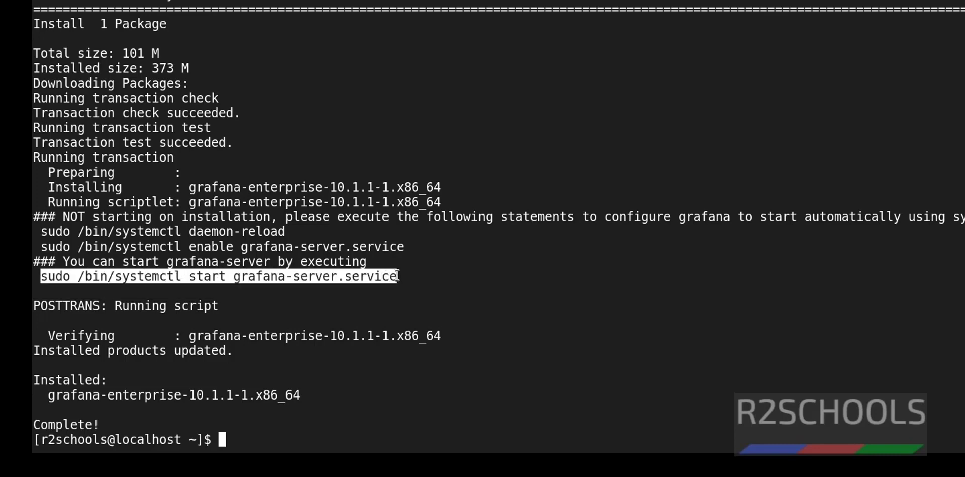
{"action": "left_click", "coordinate": [364, 288]}
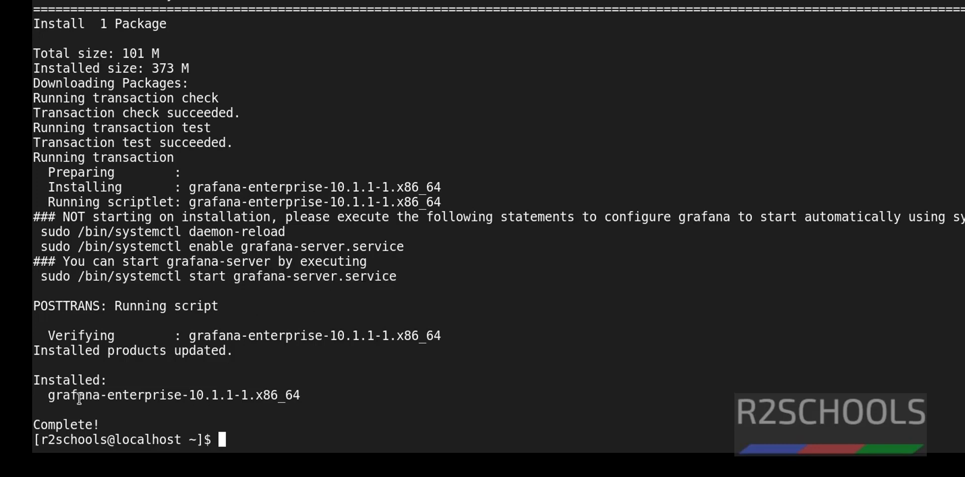
{"action": "left_click_drag", "start_coordinate": [57, 396], "coordinate": [226, 397]}
{"action": "left_click", "coordinate": [381, 380]}
Step: Clear the screen and run 'sudo systemctl status grafana-server', showing inactive (dead) and disabled
{"action": "key", "text": "ctrl+l"}
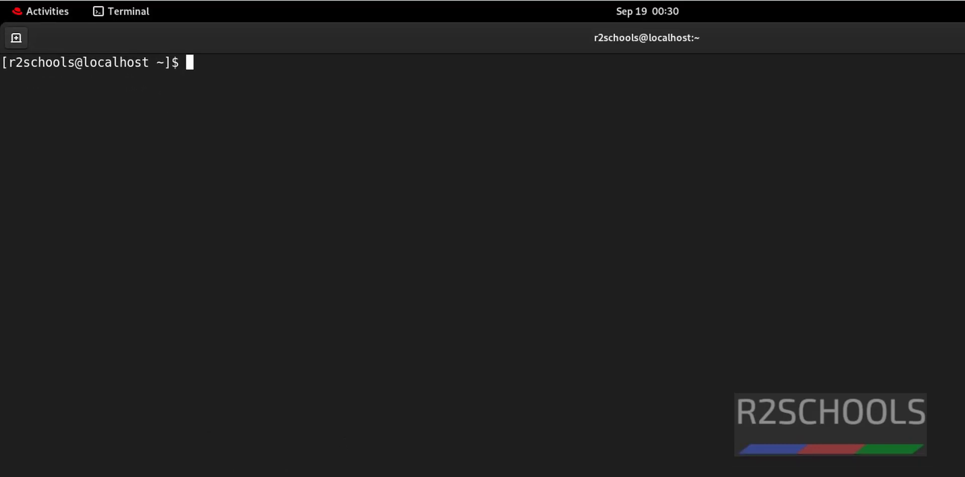
{"action": "type", "text": "sudo systemctl st"}
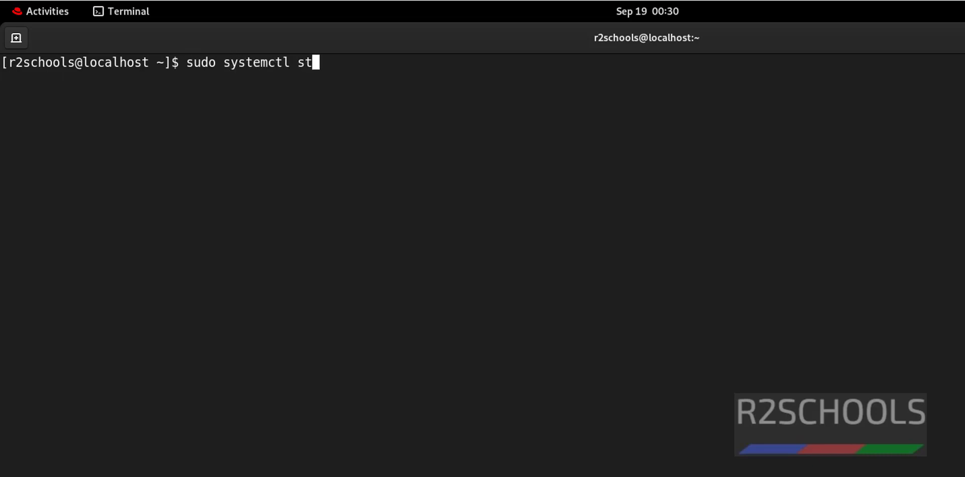
{"action": "type", "text": "atus grafana"}
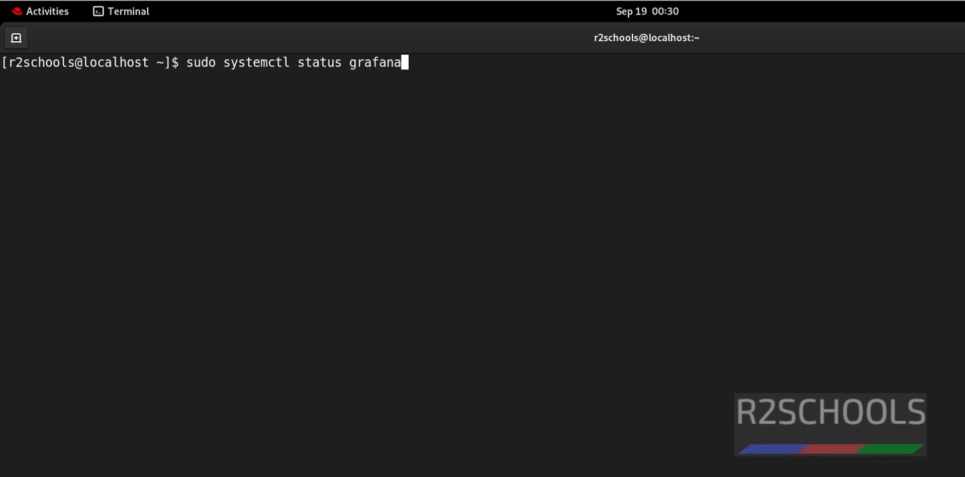
{"action": "type", "text": "-server"}
{"action": "key", "text": "Return"}
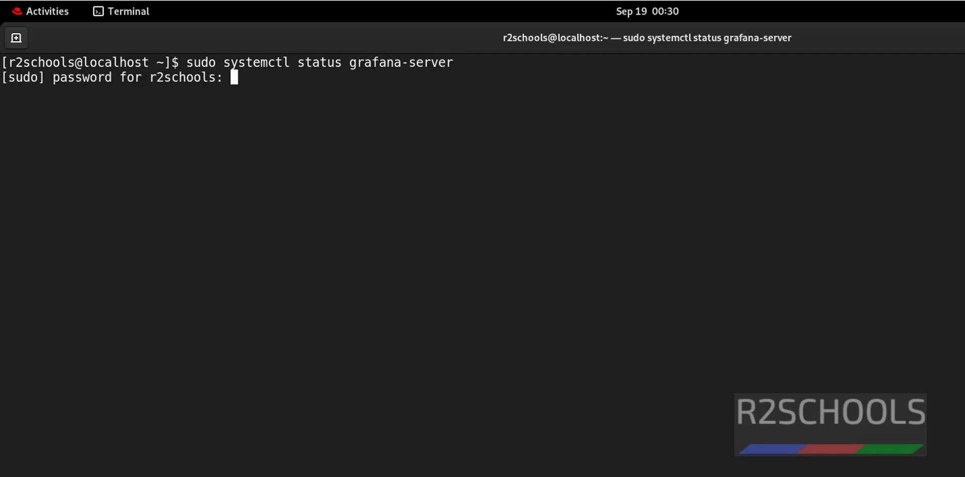
{"action": "key", "text": "Return"}
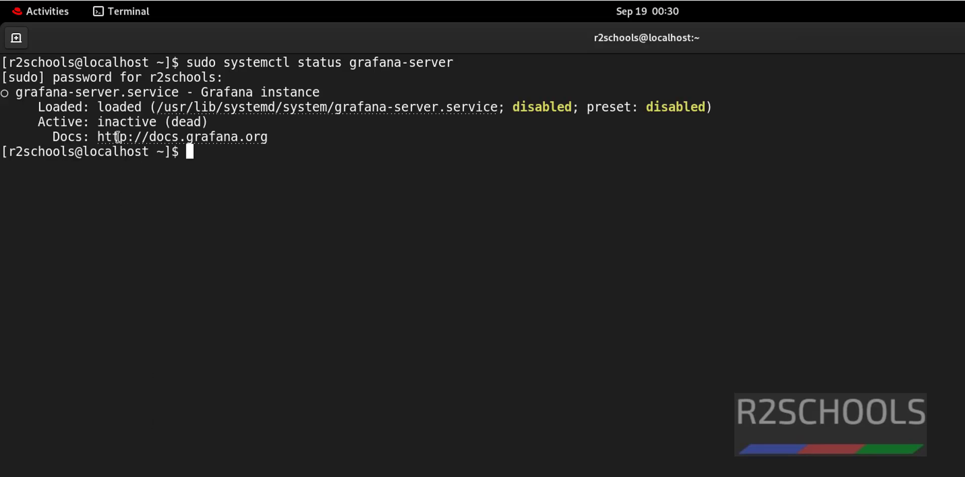
{"action": "left_click_drag", "start_coordinate": [45, 121], "coordinate": [186, 121]}
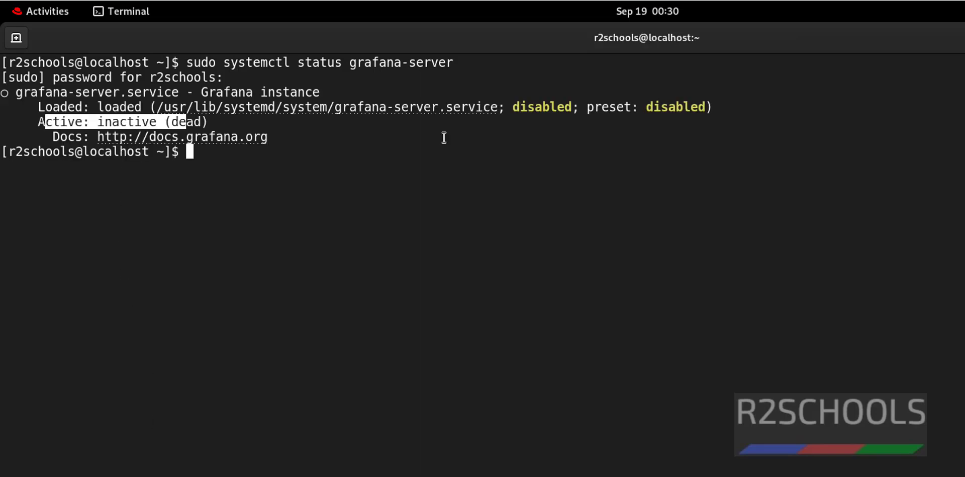
{"action": "left_click", "coordinate": [514, 106]}
{"action": "left_click_drag", "start_coordinate": [514, 106], "coordinate": [575, 106]}
{"action": "left_click", "coordinate": [382, 186]}
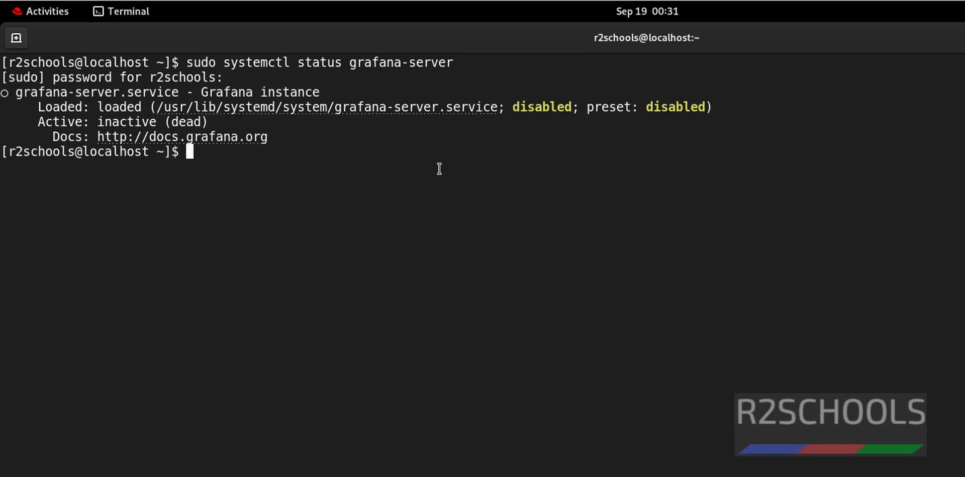
Step: Run 'sudo systemctl enable grafana-server' so the service starts at boot
{"action": "type", "text": "sudo s"}
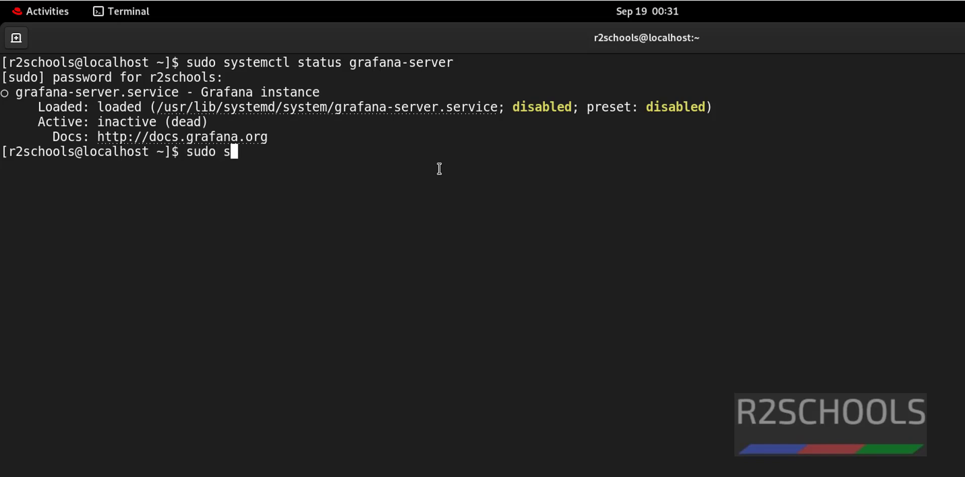
{"action": "type", "text": "ystemctl sta"}
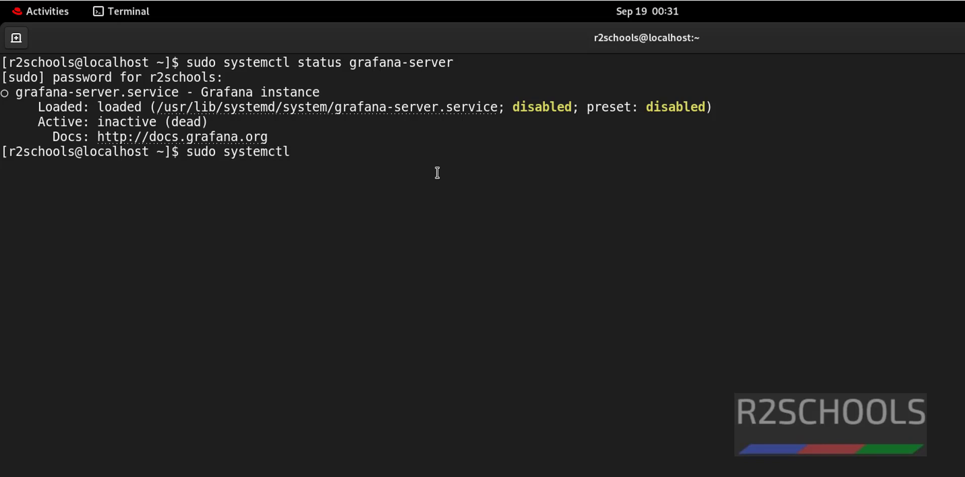
{"action": "key", "text": "BackSpace"}
{"action": "key", "text": "BackSpace"}
{"action": "key", "text": "BackSpace"}
{"action": "type", "text": "em"}
{"action": "key", "text": "BackSpace"}
{"action": "key", "text": "BackSpace"}
{"action": "type", "text": "enable "}
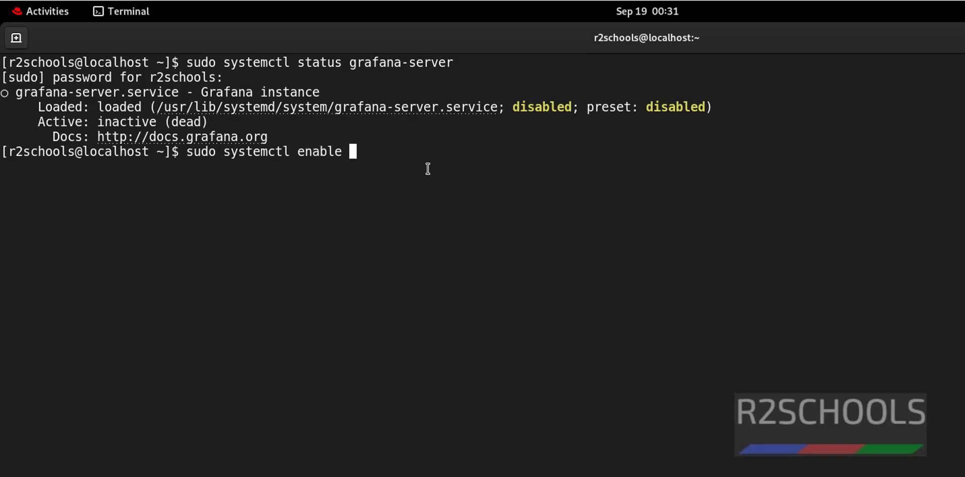
{"action": "type", "text": "grafana"}
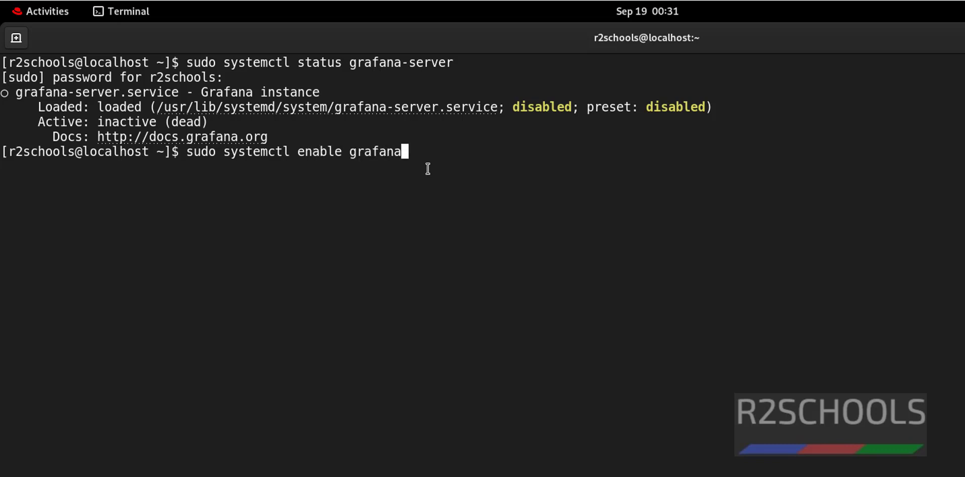
{"action": "type", "text": "-server"}
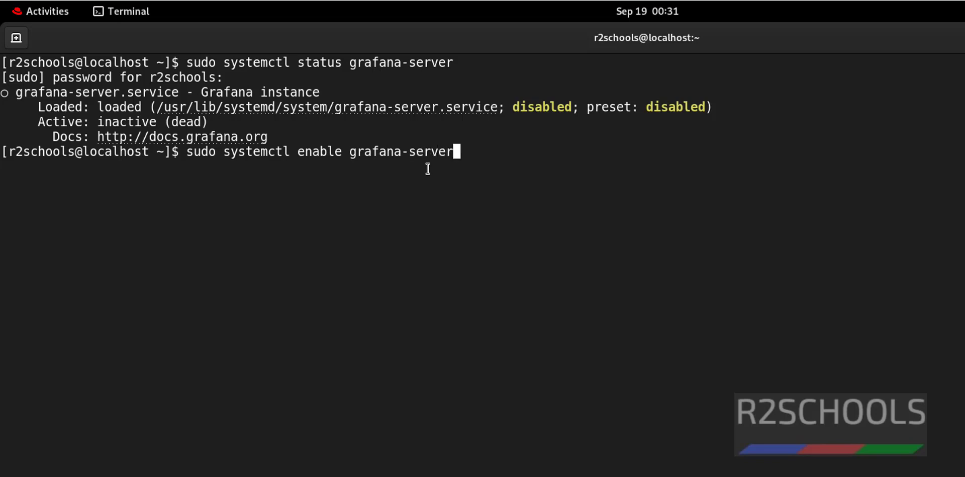
{"action": "key", "text": "Return"}
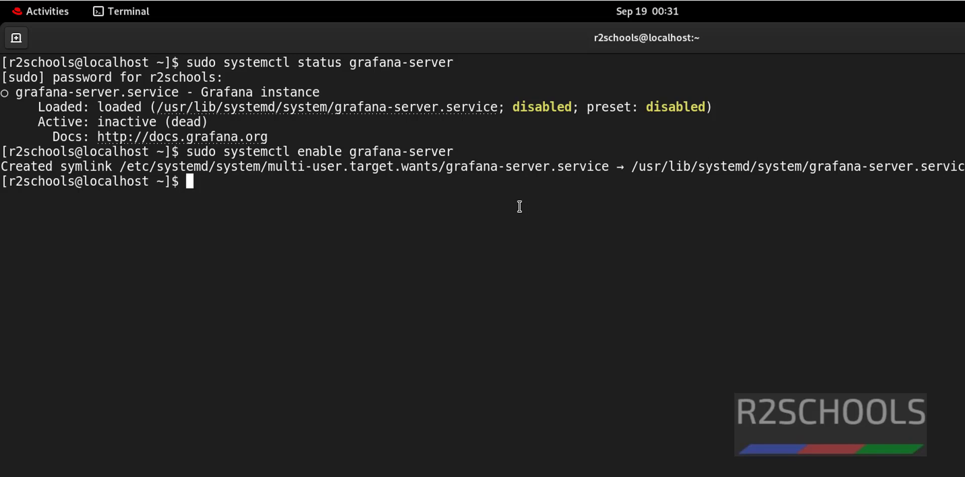
Step: Rerun 'sudo systemctl status grafana-server.service', showing enabled but still inactive (dead)
{"action": "type", "text": "sudo systemctl "}
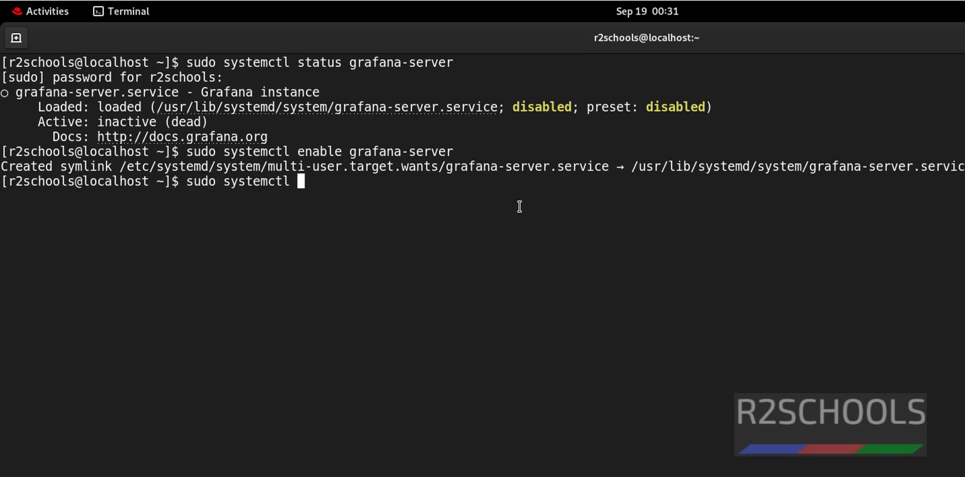
{"action": "type", "text": "status grafa"}
{"action": "key", "text": "Tab"}
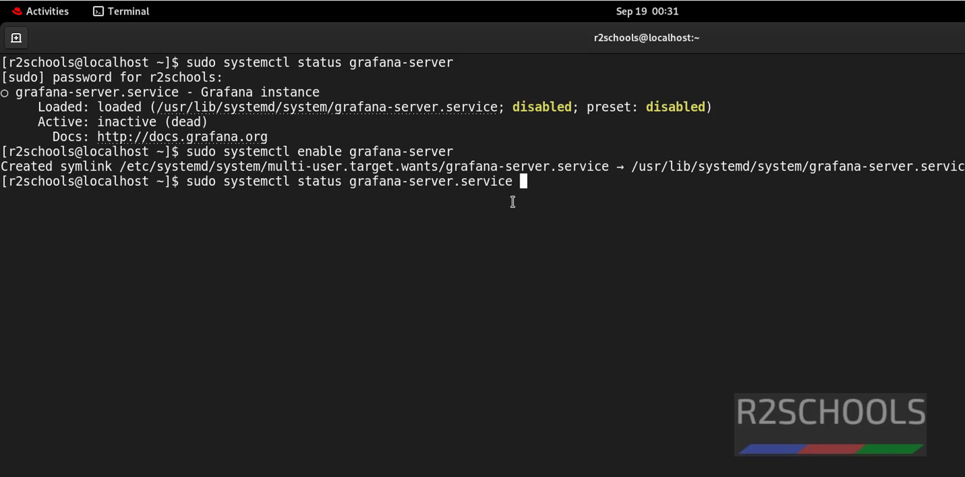
{"action": "key", "text": "Return"}
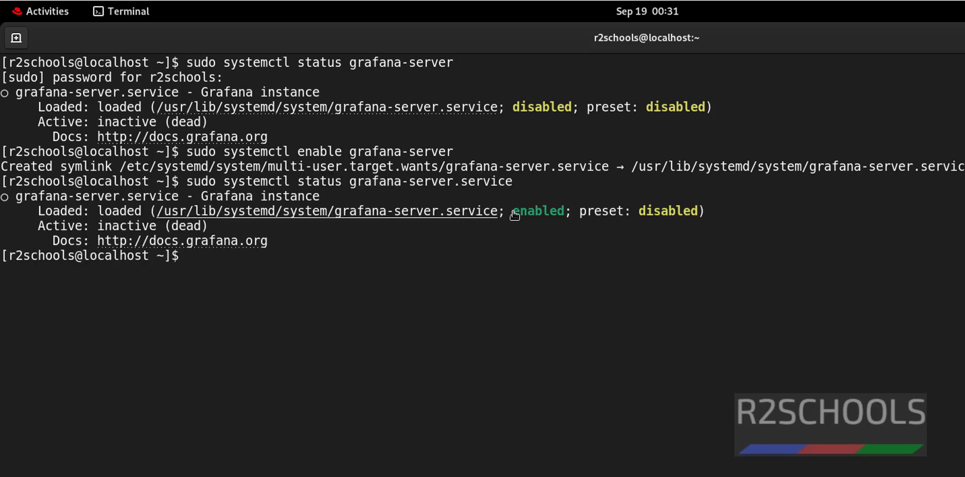
{"action": "left_click_drag", "start_coordinate": [512, 211], "coordinate": [562, 211]}
{"action": "left_click", "coordinate": [516, 236]}
{"action": "left_click_drag", "start_coordinate": [38, 225], "coordinate": [222, 226]}
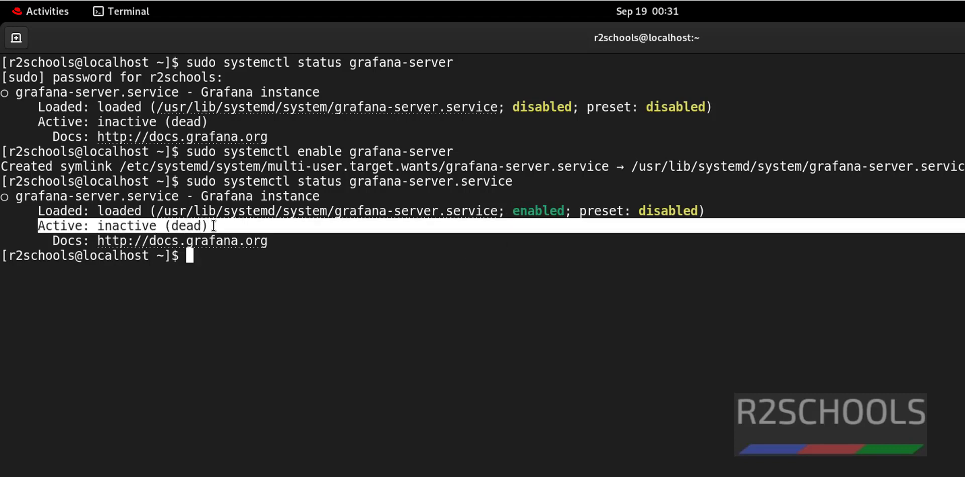
{"action": "left_click", "coordinate": [279, 255]}
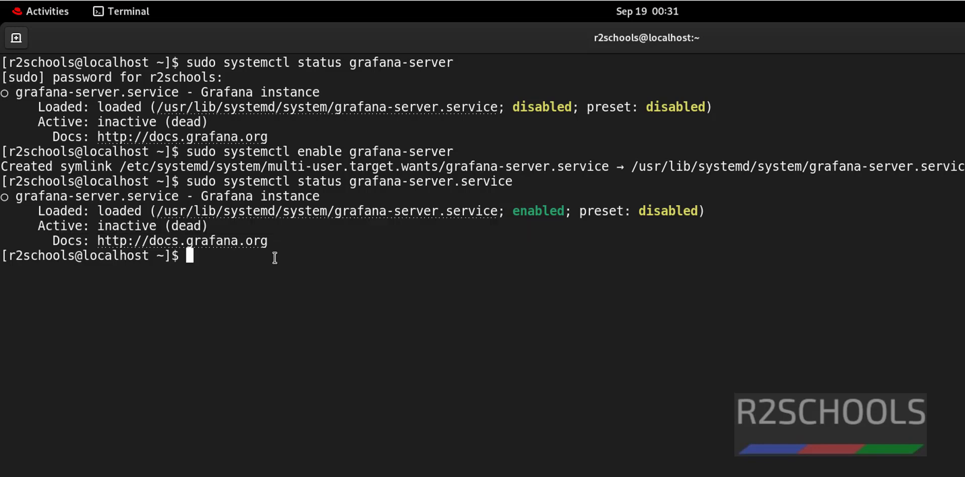
Step: Run 'sudo systemctl start grafana-server', then confirm its status shows enabled and active (running)
{"action": "type", "text": "sudo systemctl "}
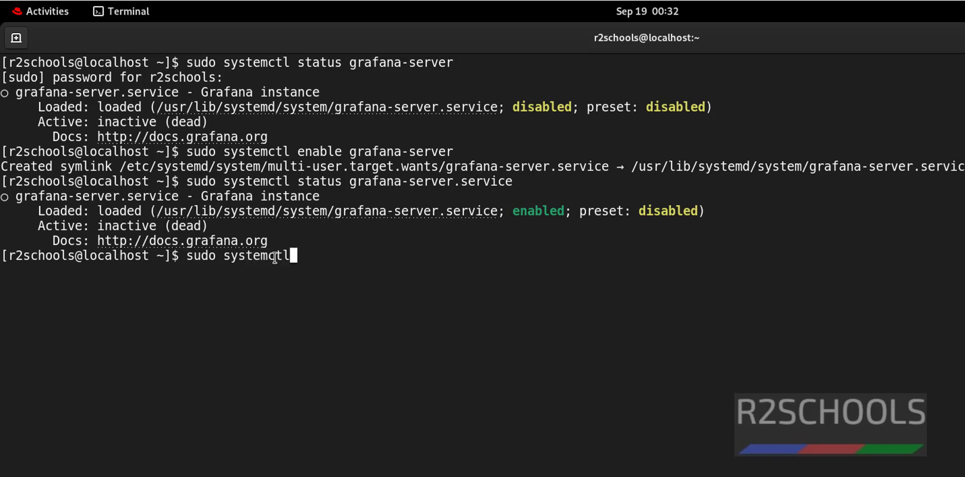
{"action": "type", "text": "start "}
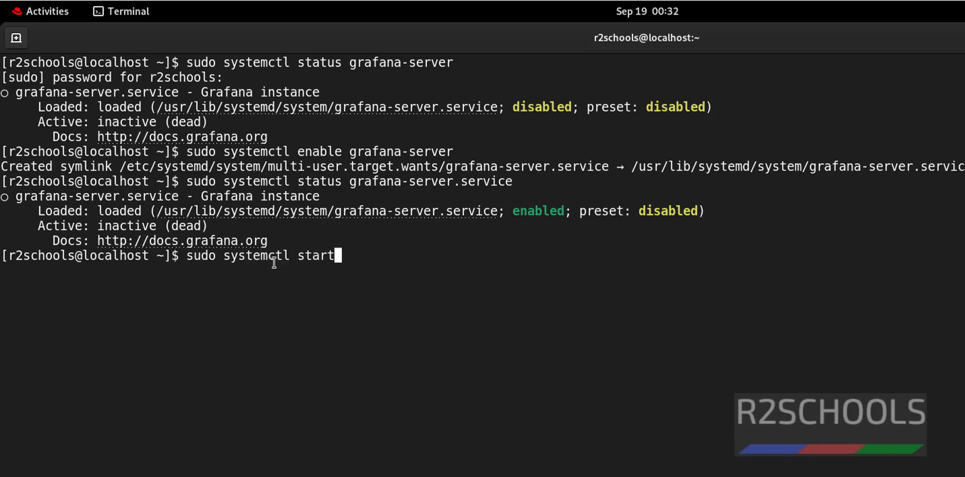
{"action": "type", "text": "grafana-s"}
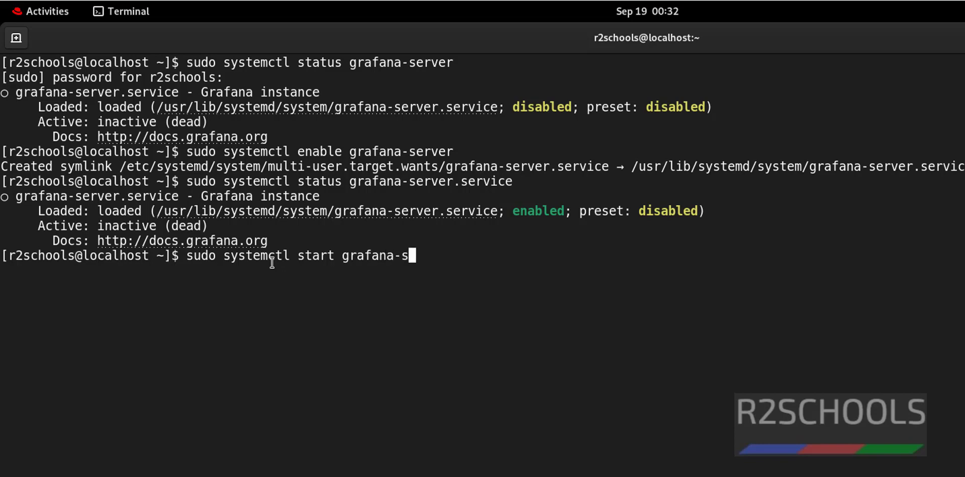
{"action": "type", "text": "erver"}
{"action": "key", "text": "Return"}
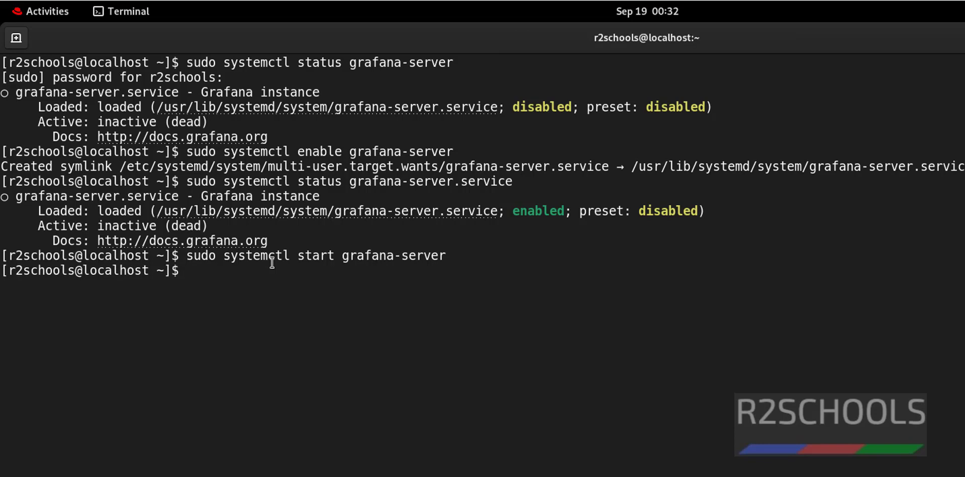
{"action": "type", "text": "sudo systemctl "}
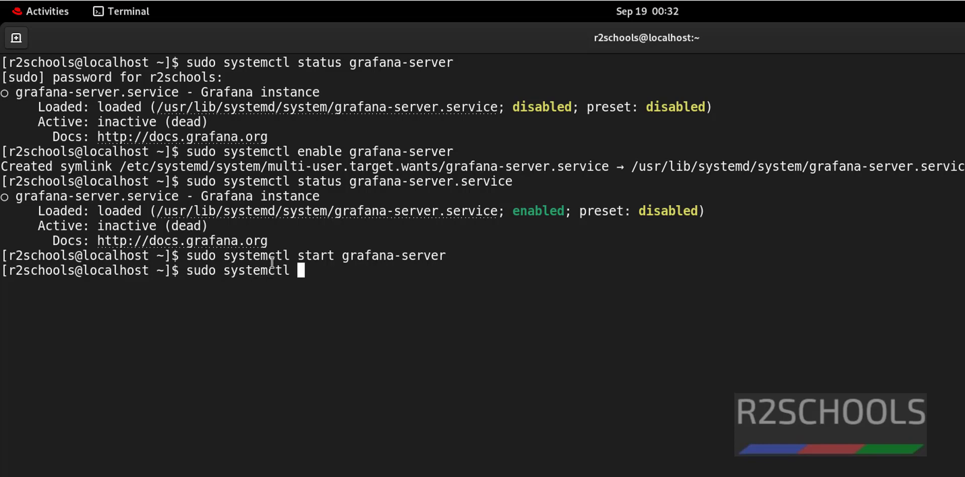
{"action": "type", "text": "status "}
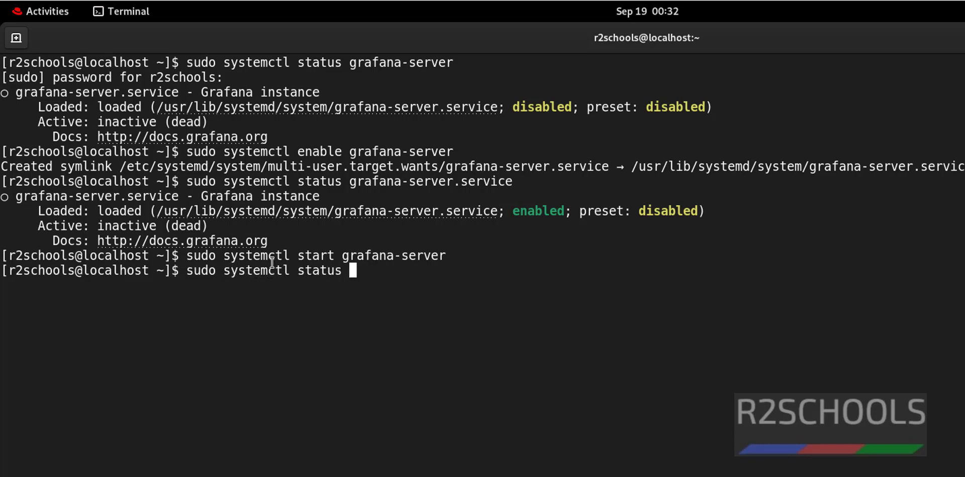
{"action": "type", "text": "grafana-sever"}
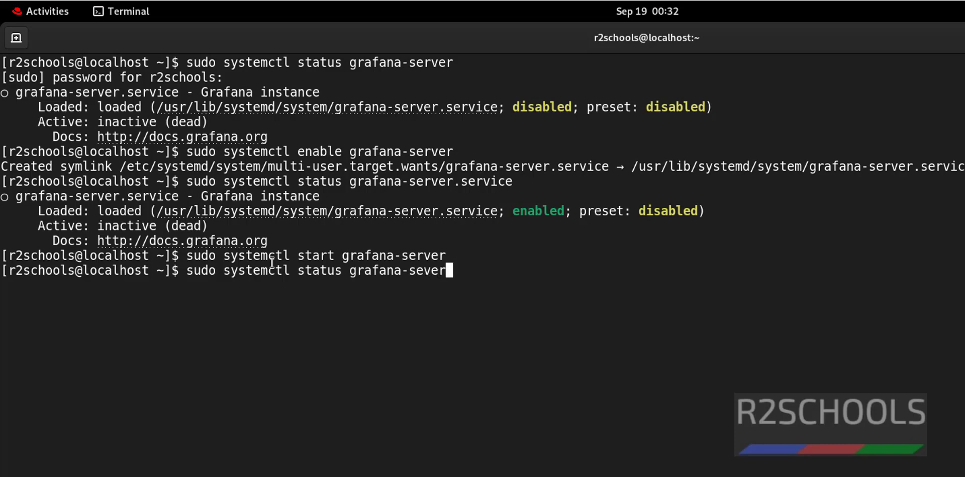
{"action": "key", "text": "BackSpace"}
{"action": "key", "text": "BackSpace"}
{"action": "key", "text": "BackSpace"}
{"action": "type", "text": "rver"}
{"action": "key", "text": "Return"}
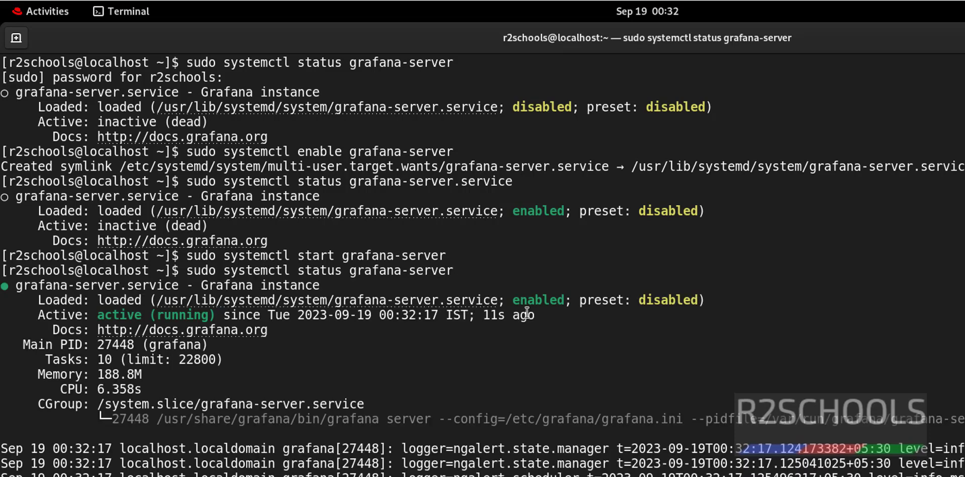
{"action": "left_click_drag", "start_coordinate": [519, 300], "coordinate": [551, 300]}
{"action": "left_click_drag", "start_coordinate": [95, 317], "coordinate": [215, 317]}
{"action": "left_click", "coordinate": [417, 363]}
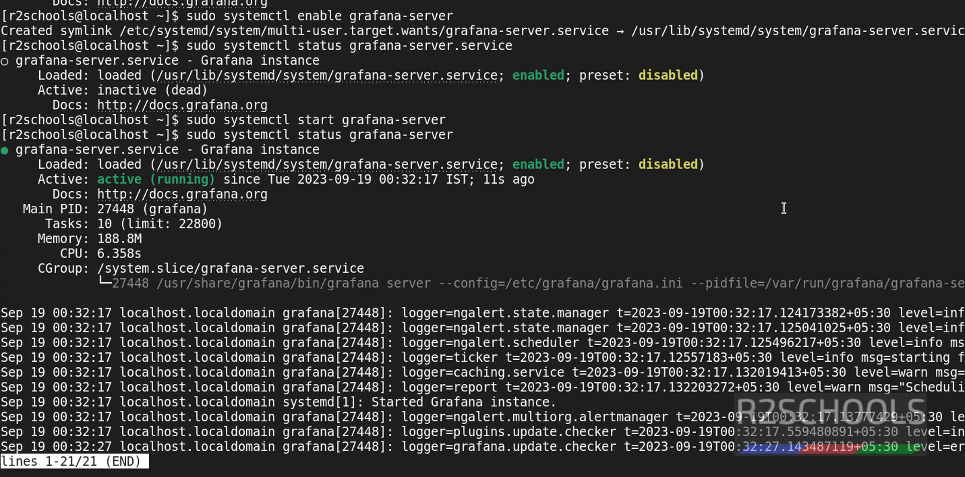
Step: Quit the status pager and load localhost:3000 in a new Firefox tab
{"action": "key", "text": "q"}
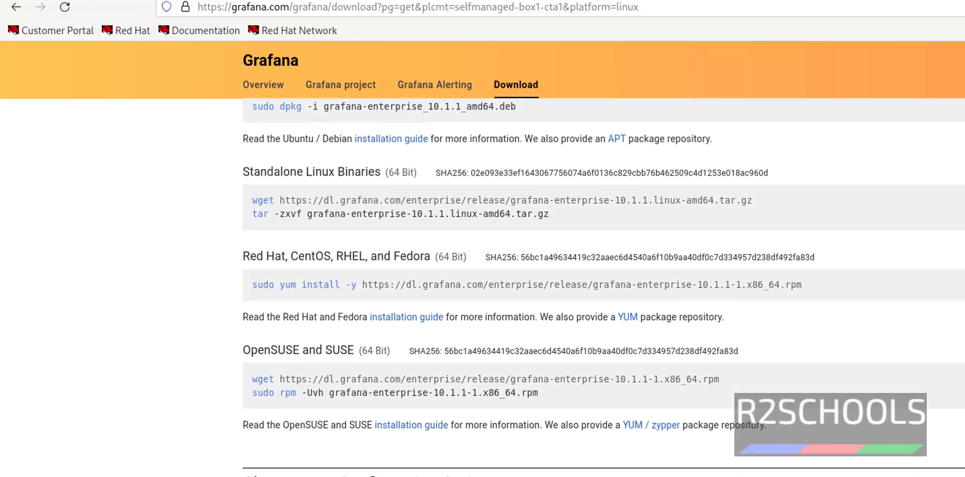
{"action": "key", "text": "ctrl+t"}
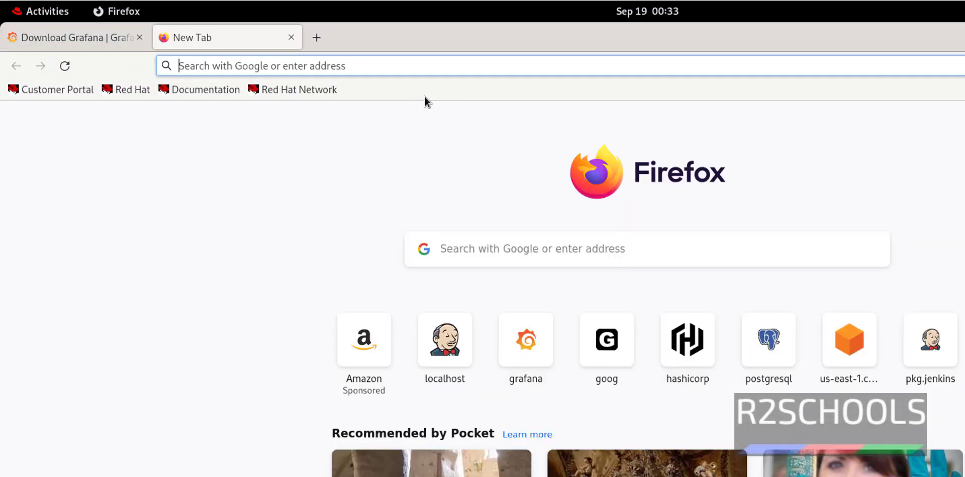
{"action": "type", "text": "loh"}
{"action": "key", "text": "BackSpace"}
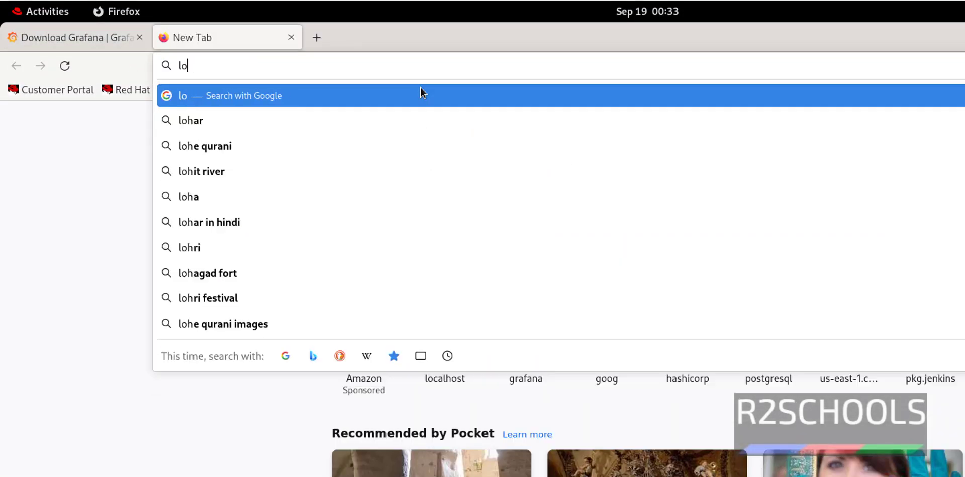
{"action": "type", "text": "calhos"}
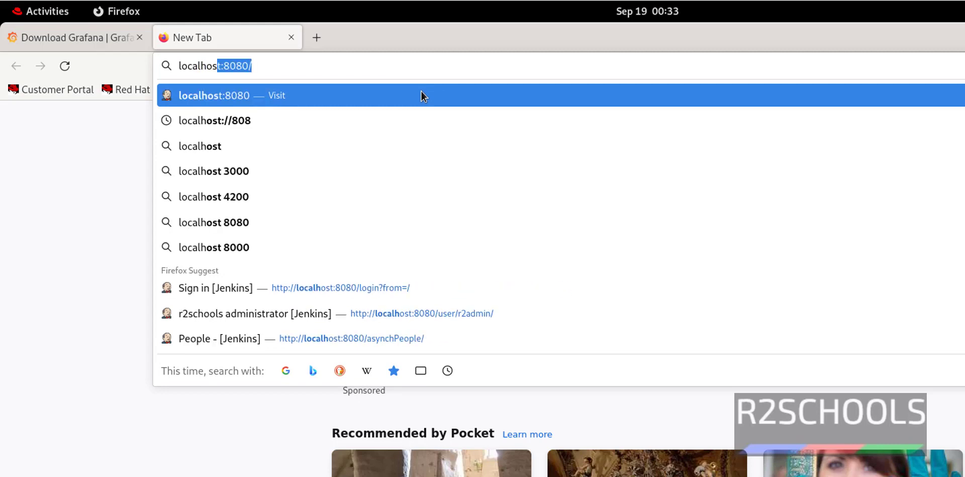
{"action": "type", "text": "t:"}
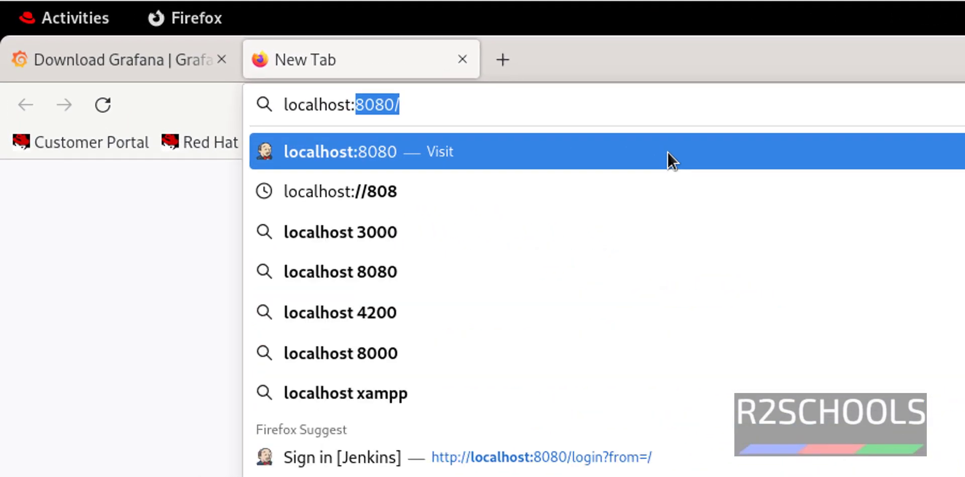
{"action": "type", "text": "3000"}
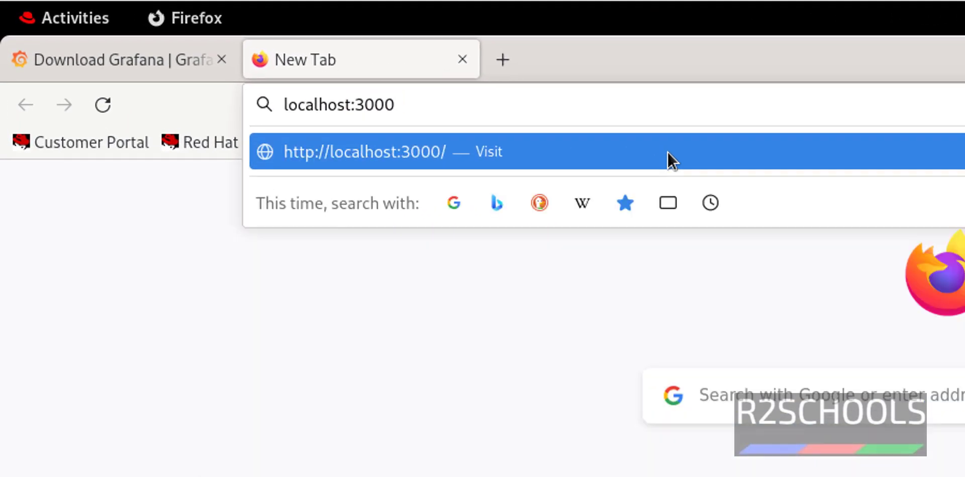
{"action": "key", "text": "Return"}
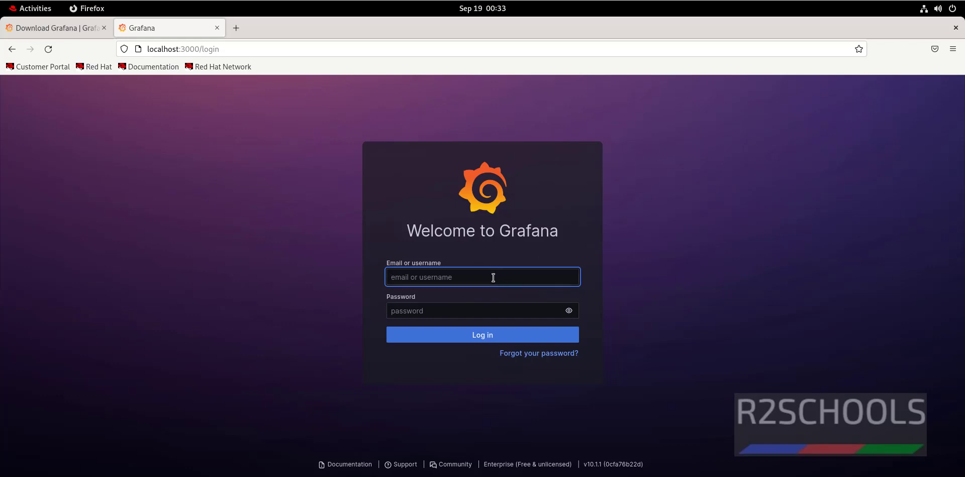
Step: Log in to Grafana with the default administrator credentials, declining to save the login
{"action": "type", "text": "admin"}
{"action": "key", "text": "Tab"}
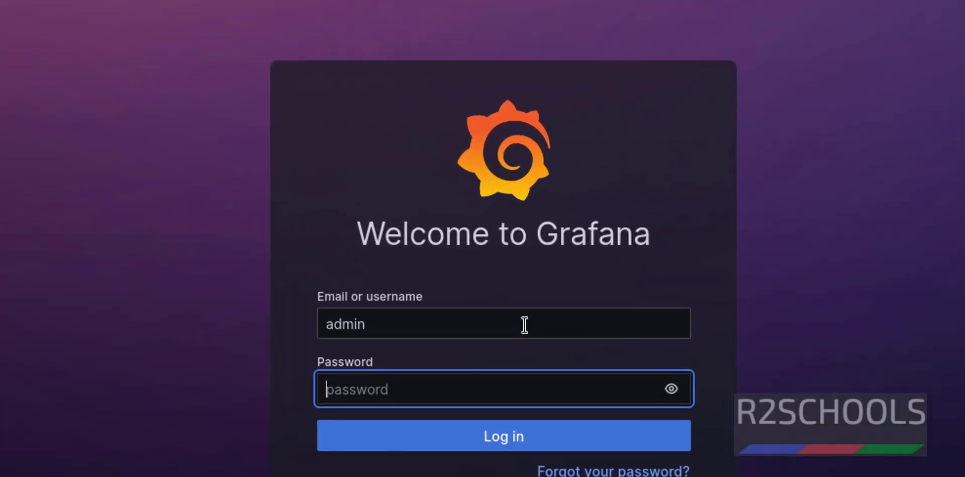
{"action": "type", "text": "admin"}
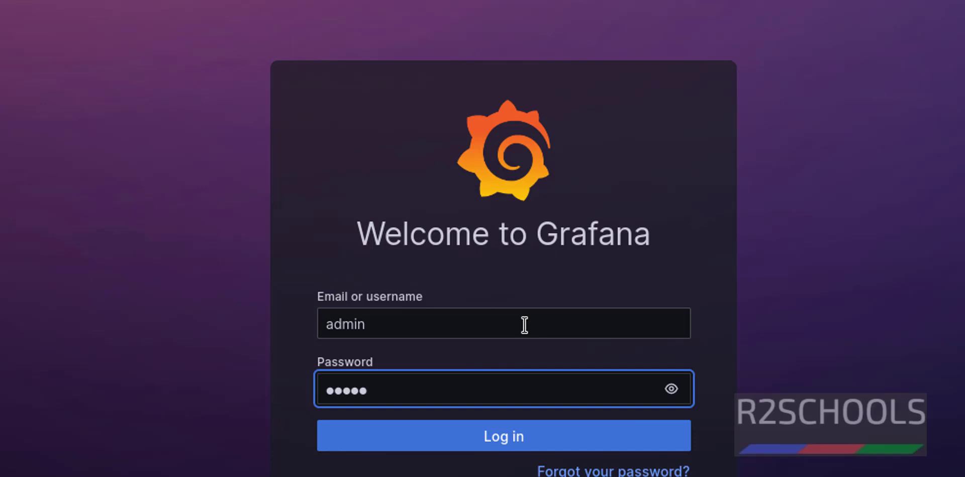
{"action": "left_click", "coordinate": [481, 433]}
{"action": "left_click", "coordinate": [107, 152]}
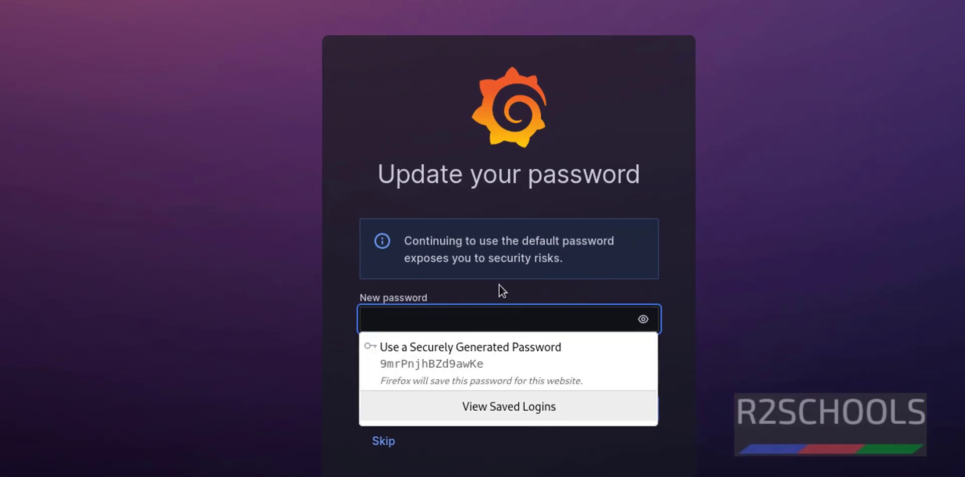
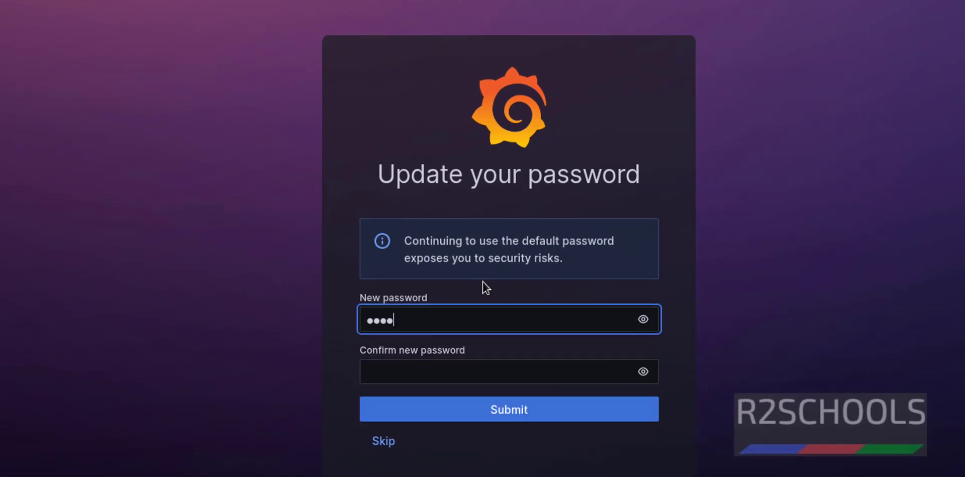
Step: Enter a new password and its confirmation, then submit the password change
{"action": "key", "text": "Tab"}
{"action": "key", "text": "Tab"}
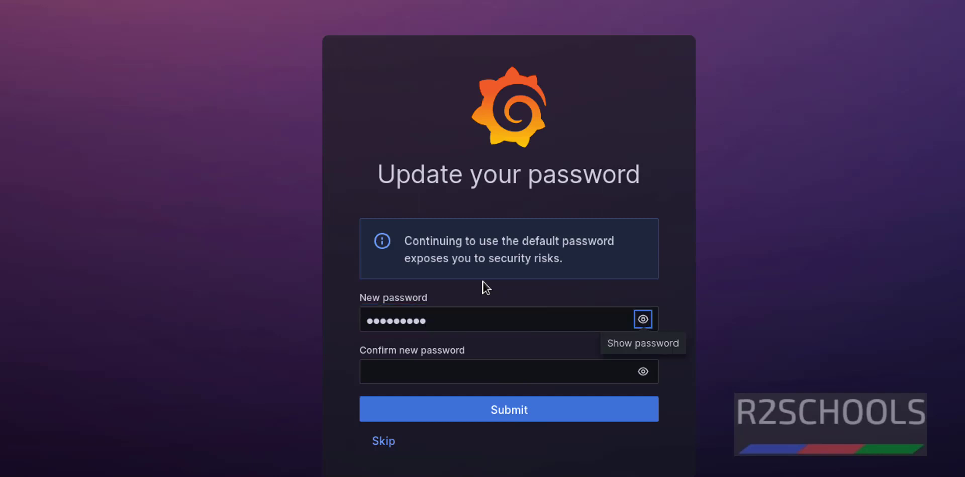
{"action": "left_click", "coordinate": [485, 286]}
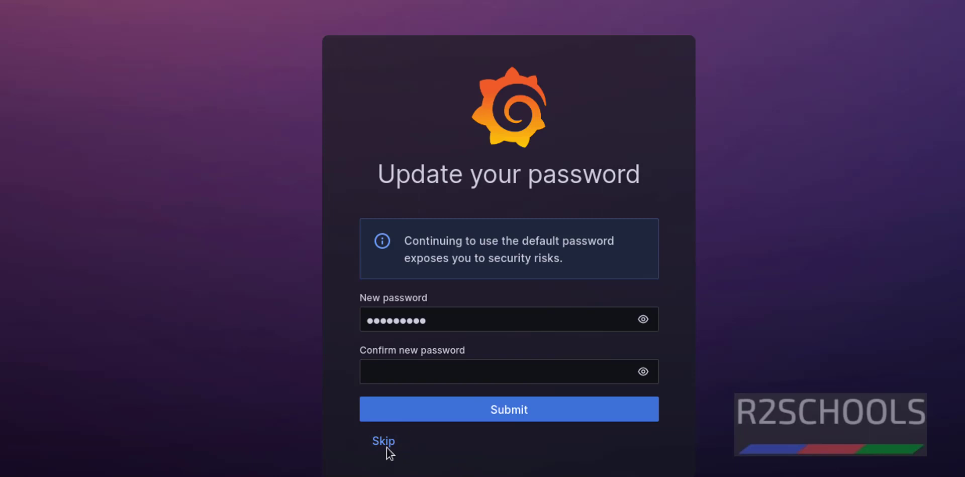
{"action": "left_click", "coordinate": [420, 377]}
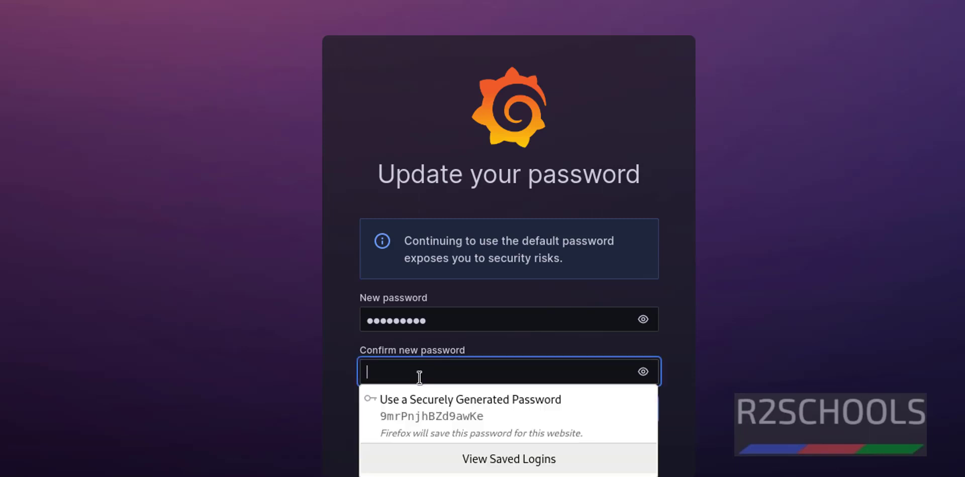
{"action": "left_click", "coordinate": [813, 360]}
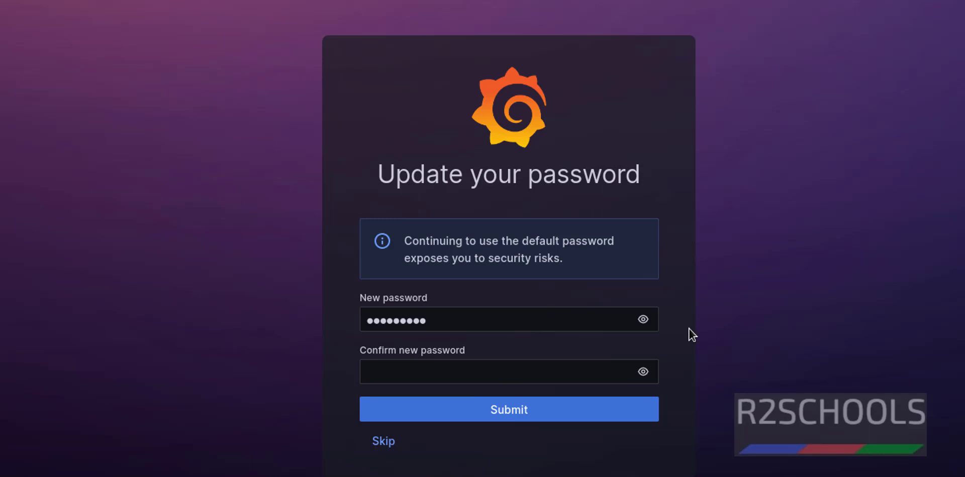
{"action": "left_click", "coordinate": [523, 363]}
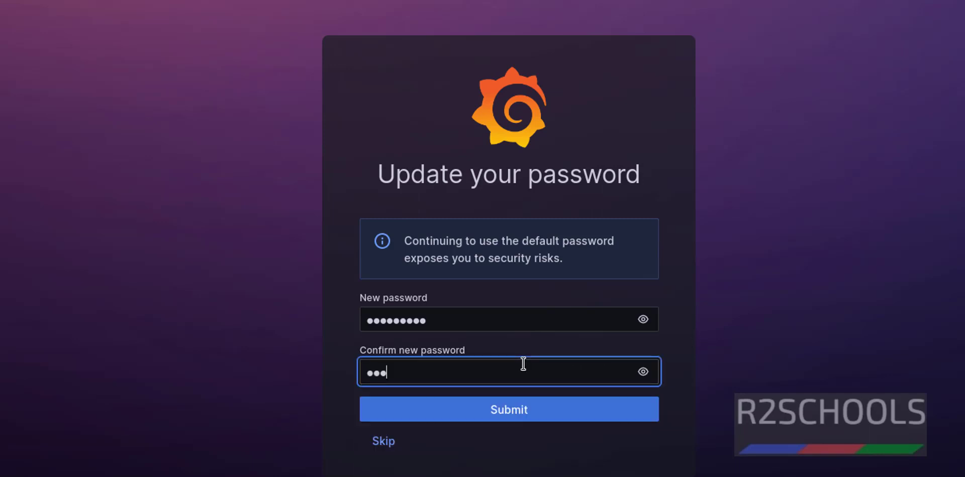
{"action": "left_click", "coordinate": [509, 405]}
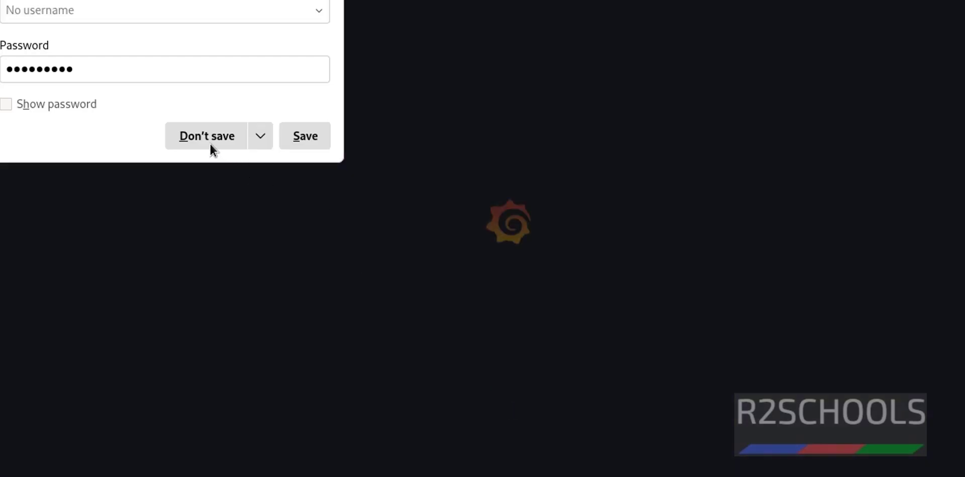
Step: Decline saving the password and view the Profile > Change password page
{"action": "left_click", "coordinate": [208, 141]}
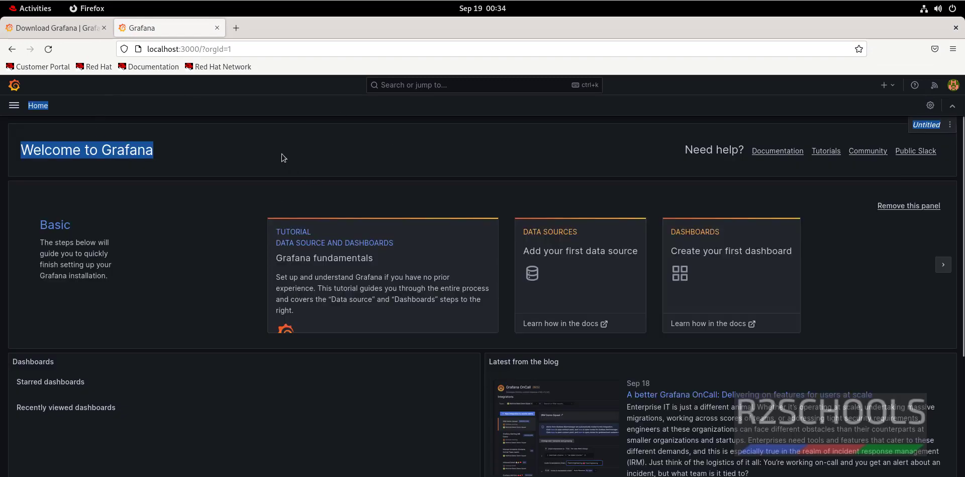
{"action": "left_click", "coordinate": [955, 87]}
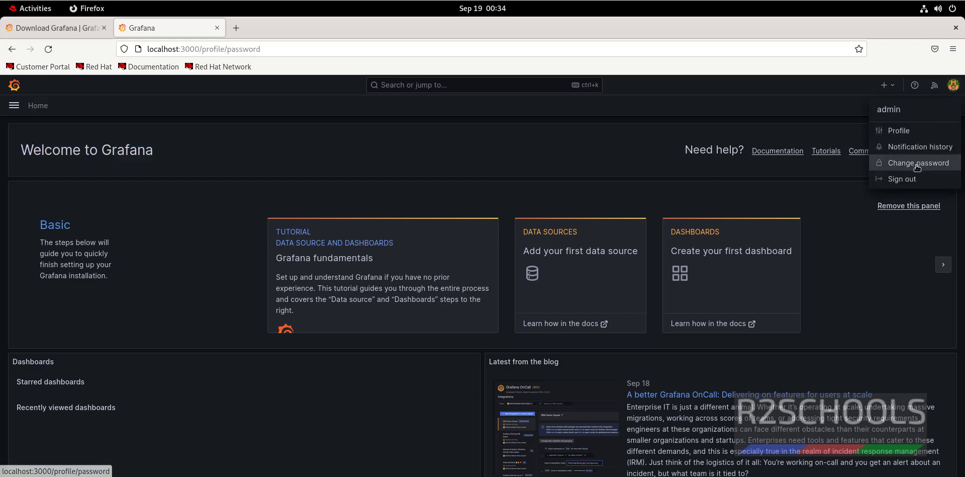
{"action": "left_click", "coordinate": [915, 169]}
{"action": "left_click", "coordinate": [166, 177]}
{"action": "left_click", "coordinate": [160, 210]}
{"action": "left_click", "coordinate": [465, 224]}
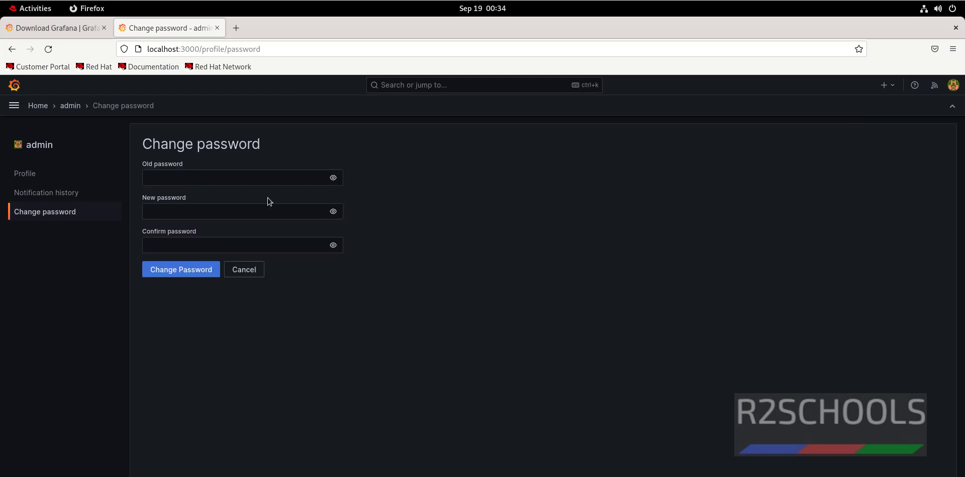
Step: Browse Dashboards and its New options, then return to the Welcome to Grafana home page
{"action": "left_click", "coordinate": [12, 86]}
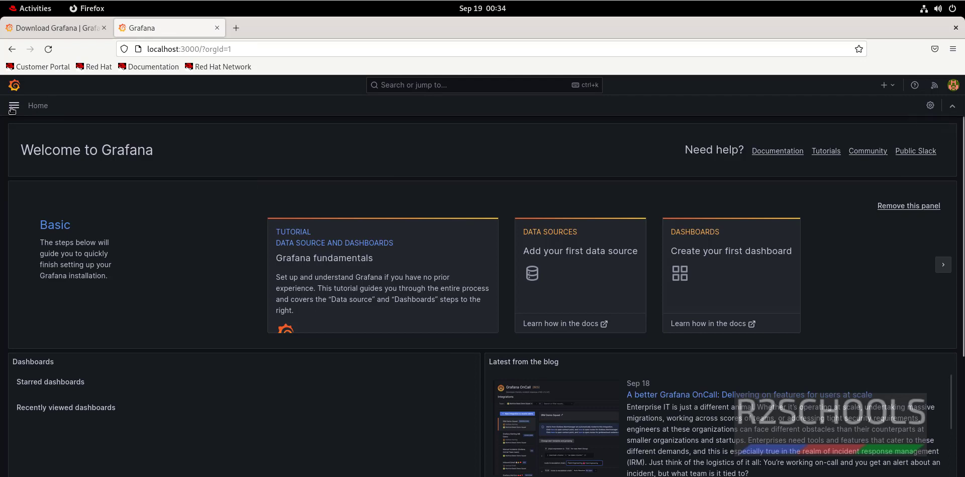
{"action": "left_click", "coordinate": [13, 108]}
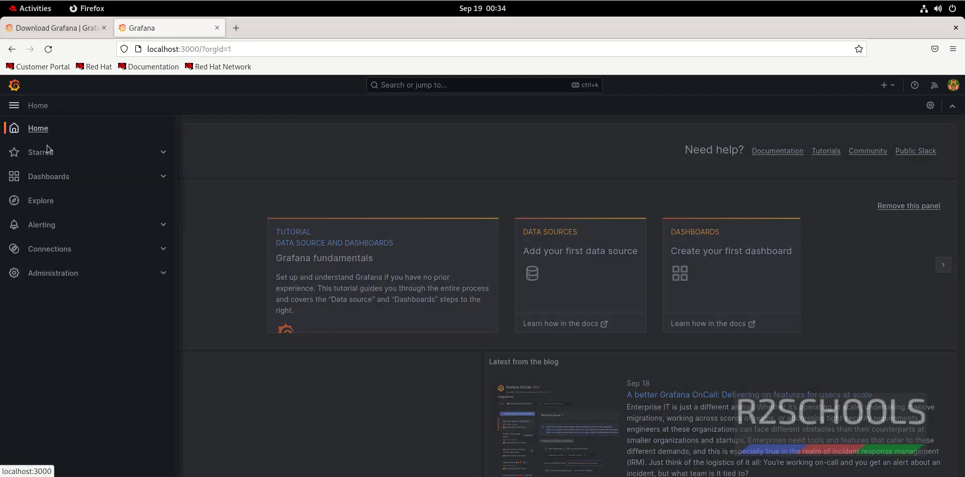
{"action": "left_click", "coordinate": [49, 177]}
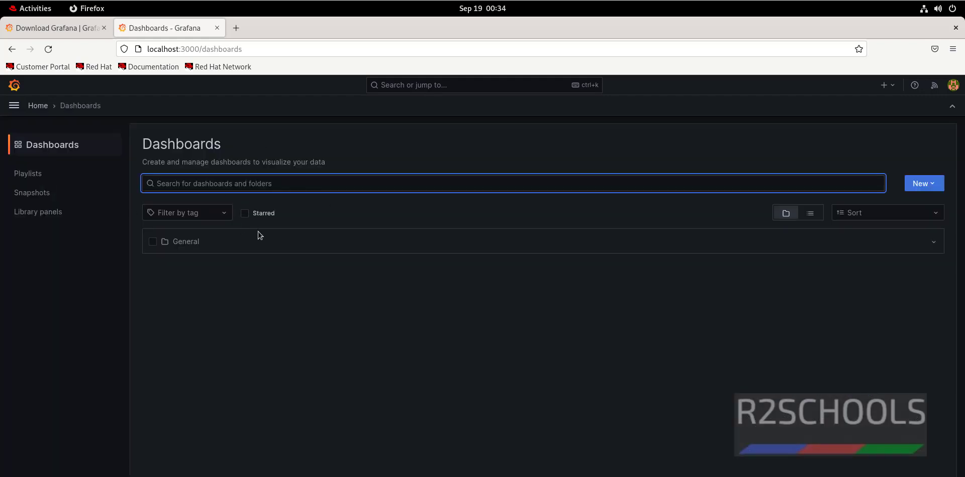
{"action": "left_click", "coordinate": [925, 189]}
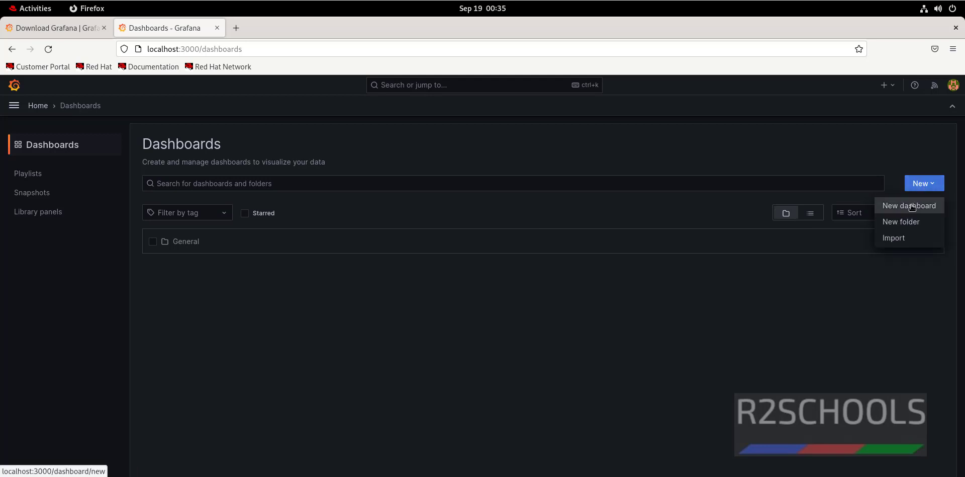
{"action": "key", "text": "alt+Left"}
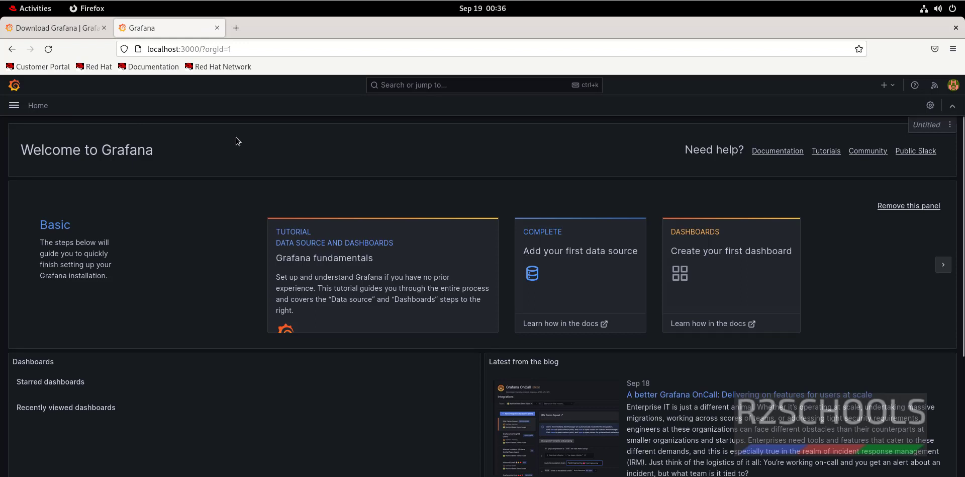
Step: Search 'postgr' under Add new connection and open the PostgreSQL data source page
{"action": "left_click", "coordinate": [14, 105]}
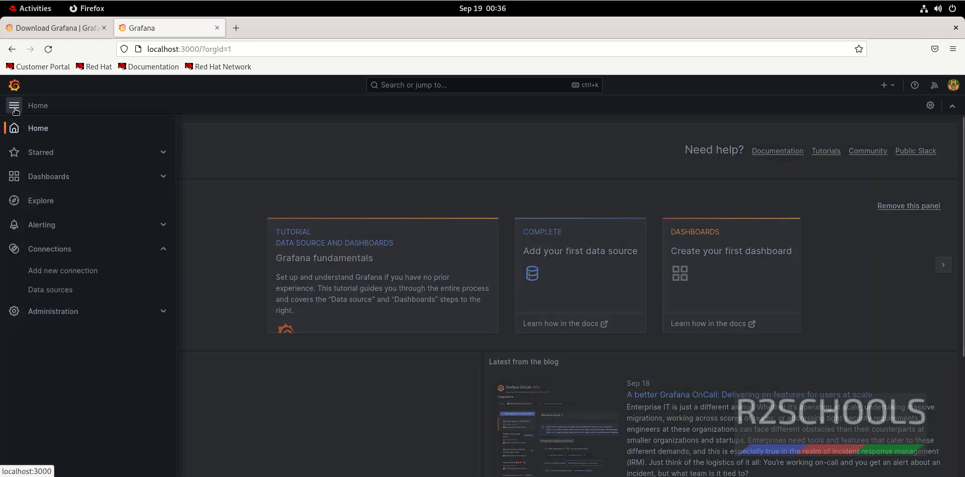
{"action": "left_click", "coordinate": [70, 250]}
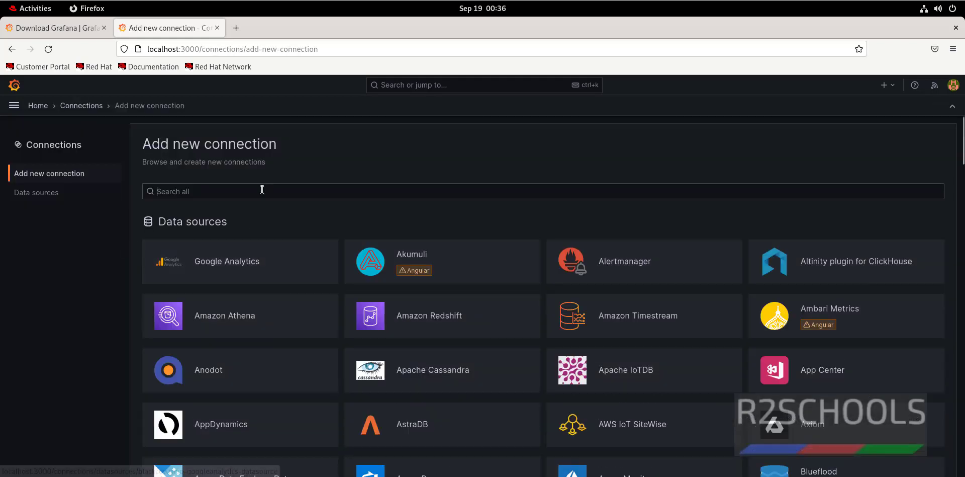
{"action": "left_click", "coordinate": [260, 191]}
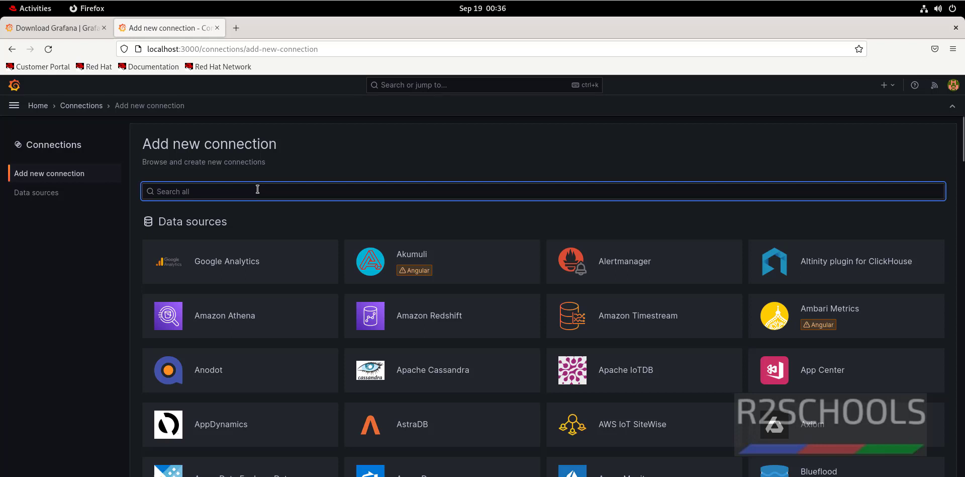
{"action": "type", "text": "postgre"}
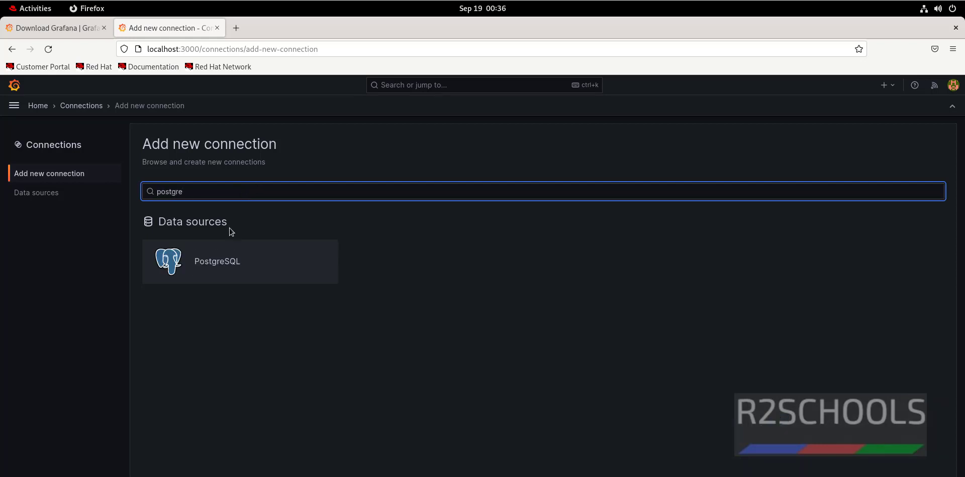
{"action": "left_click", "coordinate": [231, 271]}
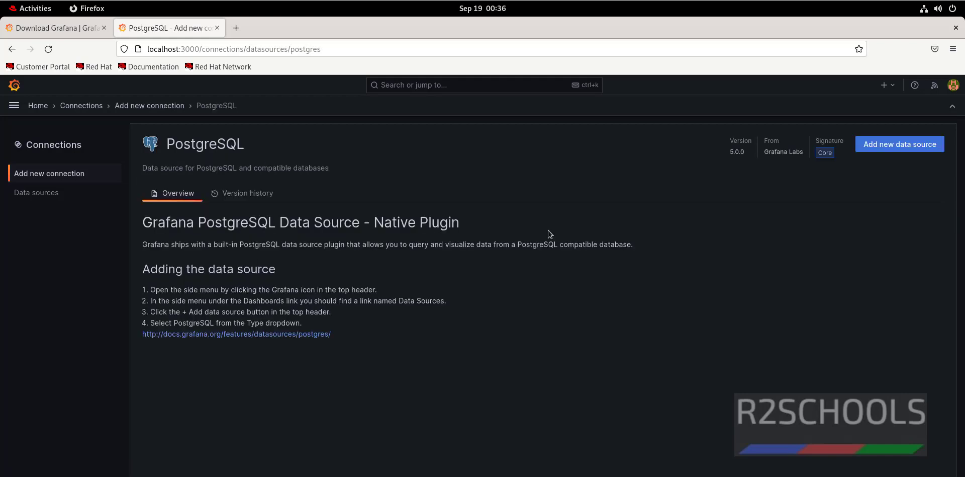
Step: Add a new PostgreSQL data source, keeping the default name PostgreSQL-1
{"action": "left_click", "coordinate": [899, 146]}
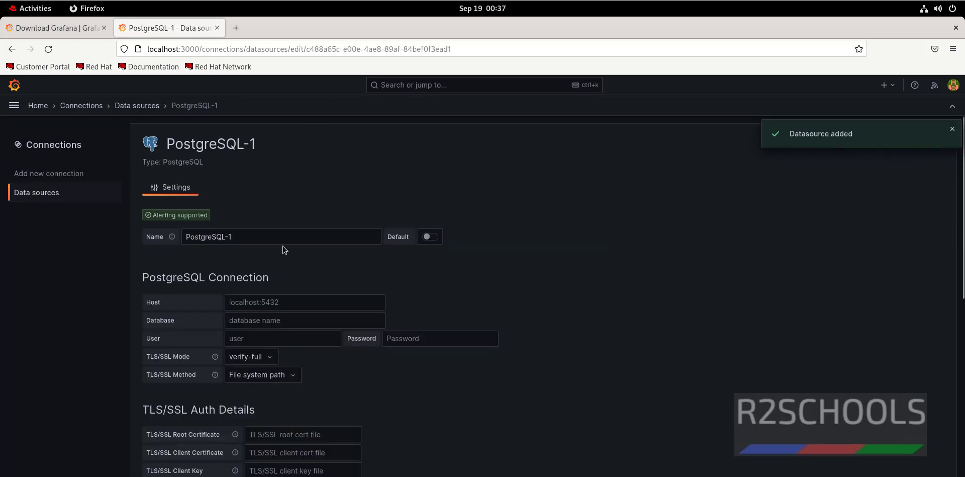
{"action": "left_click_drag", "start_coordinate": [276, 241], "coordinate": [151, 244]}
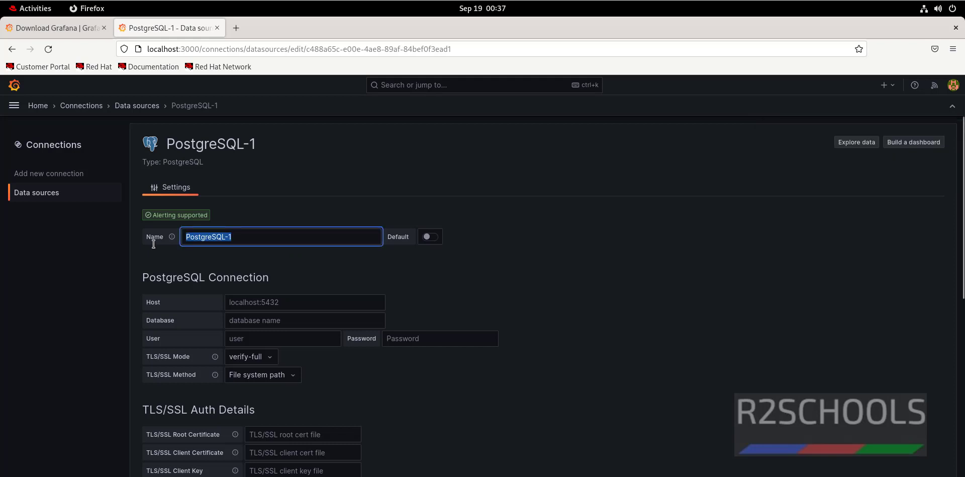
{"action": "key", "text": "End"}
{"action": "left_click_drag", "start_coordinate": [257, 242], "coordinate": [165, 244]}
{"action": "left_click", "coordinate": [408, 265]}
{"action": "scroll", "coordinate": [290, 263], "scroll_direction": "down", "scroll_amount": 2}
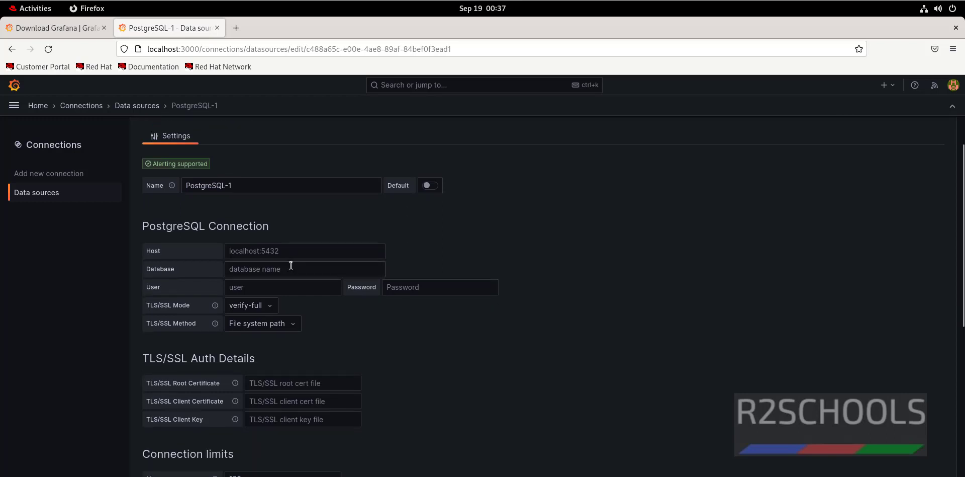
Step: Set Database and User to postgres and enter the connection password
{"action": "left_click", "coordinate": [289, 253]}
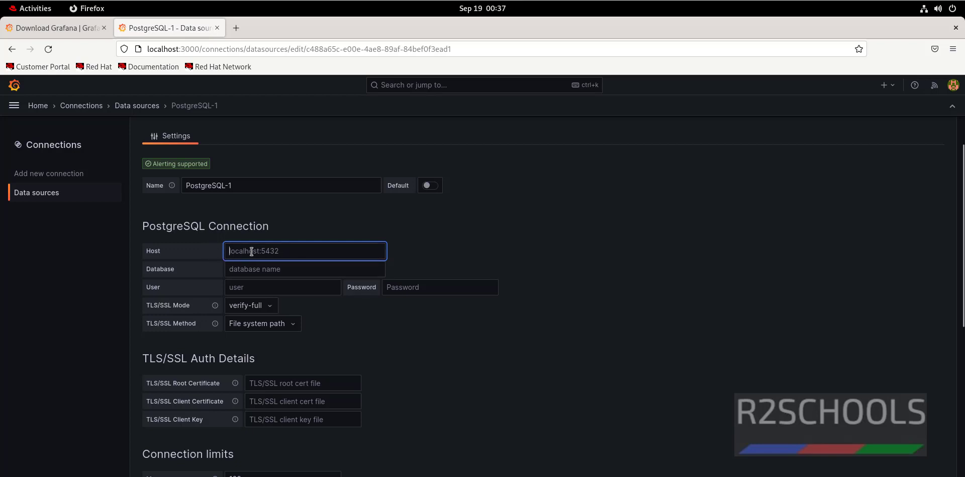
{"action": "left_click", "coordinate": [283, 270]}
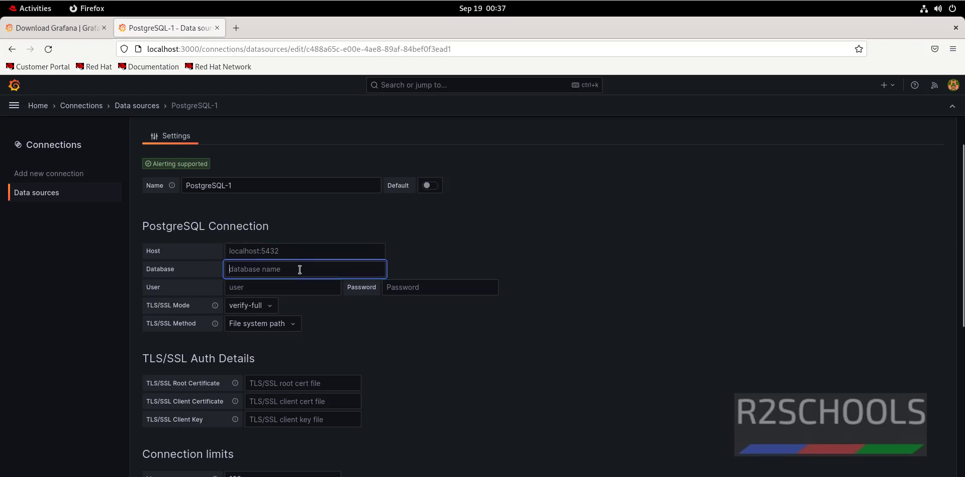
{"action": "type", "text": "postgres"}
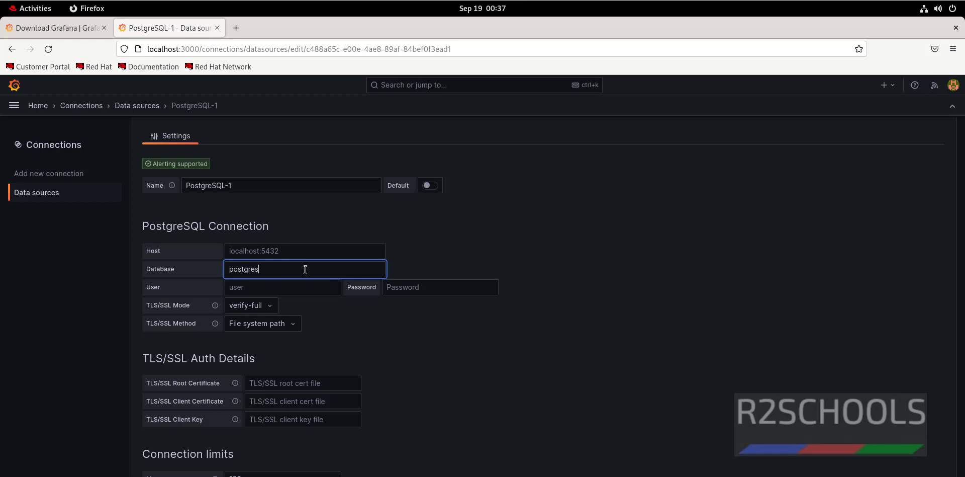
{"action": "left_click", "coordinate": [285, 288]}
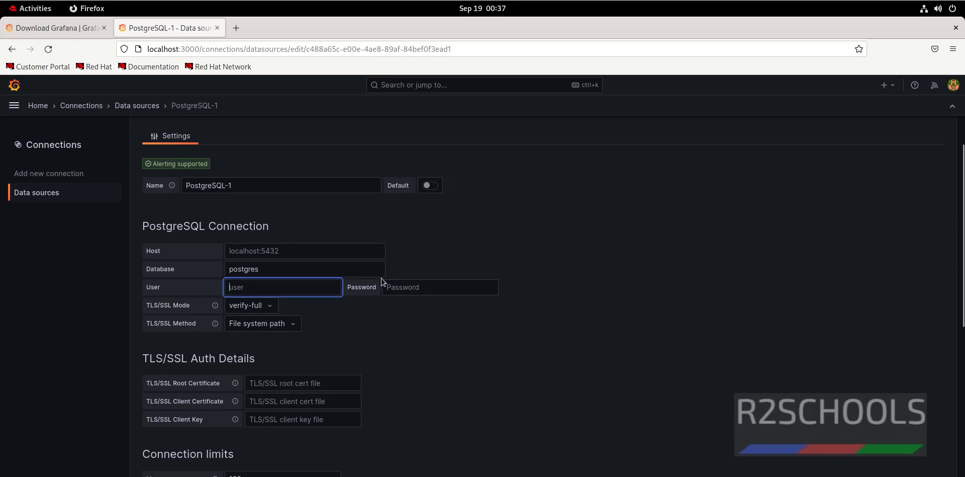
{"action": "type", "text": "postgres"}
{"action": "left_click", "coordinate": [458, 288]}
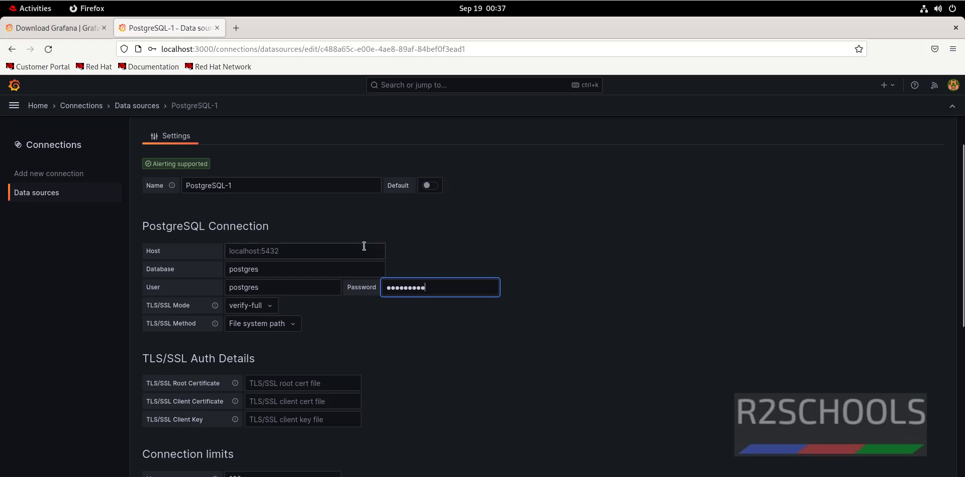
{"action": "left_click", "coordinate": [298, 251]}
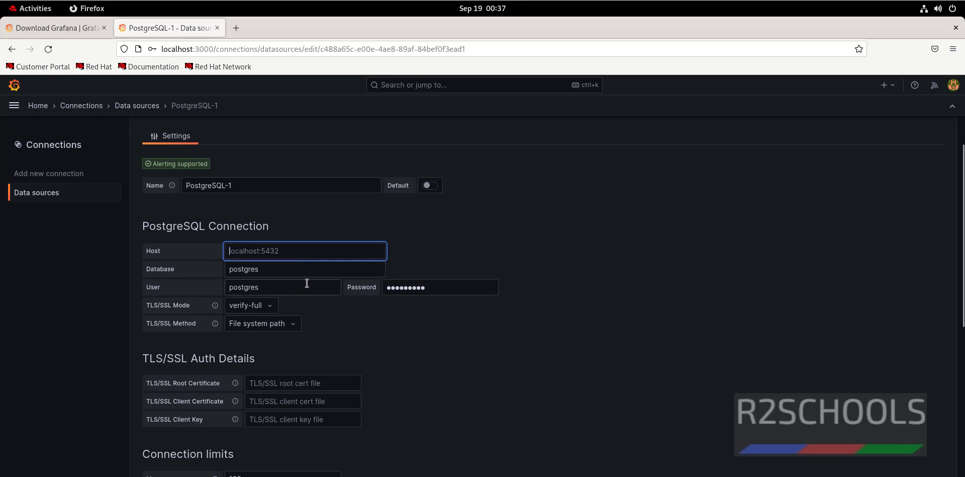
{"action": "scroll", "coordinate": [397, 293], "scroll_direction": "down", "scroll_amount": 5}
{"action": "scroll", "coordinate": [395, 299], "scroll_direction": "down", "scroll_amount": 1}
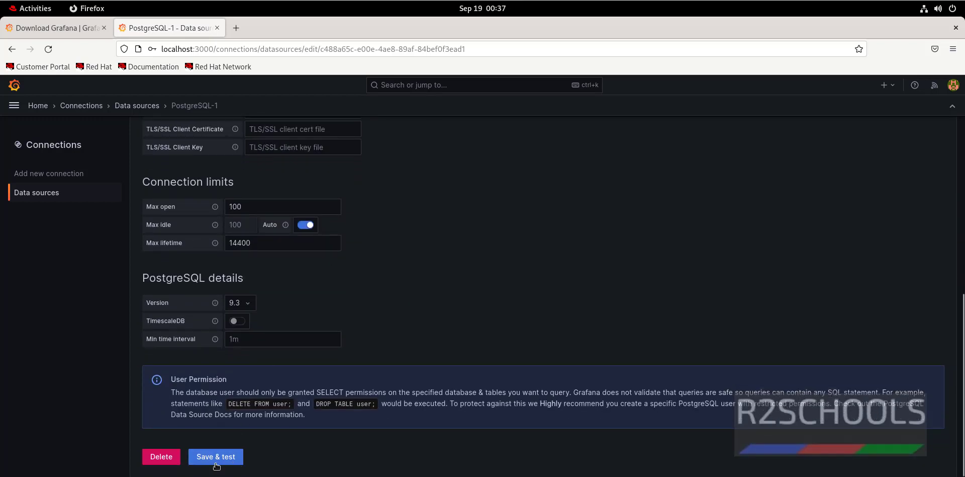
Step: Set the Host to localhost:5432 and retest the connection after the first failed test
{"action": "left_click", "coordinate": [215, 460]}
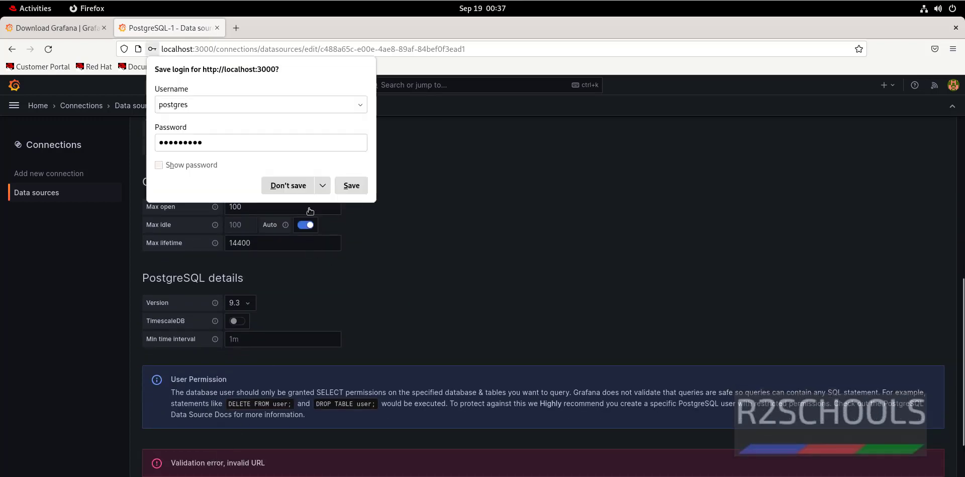
{"action": "left_click", "coordinate": [284, 184]}
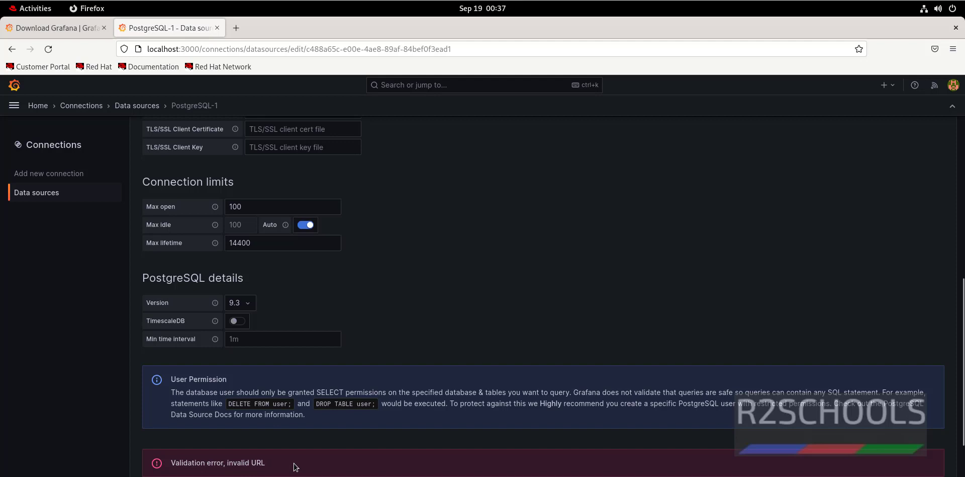
{"action": "scroll", "coordinate": [301, 427], "scroll_direction": "up", "scroll_amount": 5}
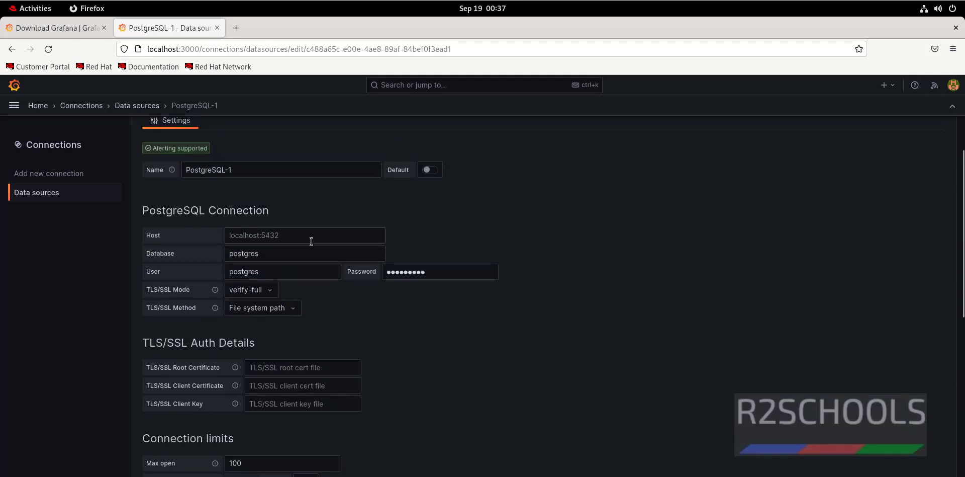
{"action": "left_click", "coordinate": [312, 238]}
{"action": "type", "text": "localhos"}
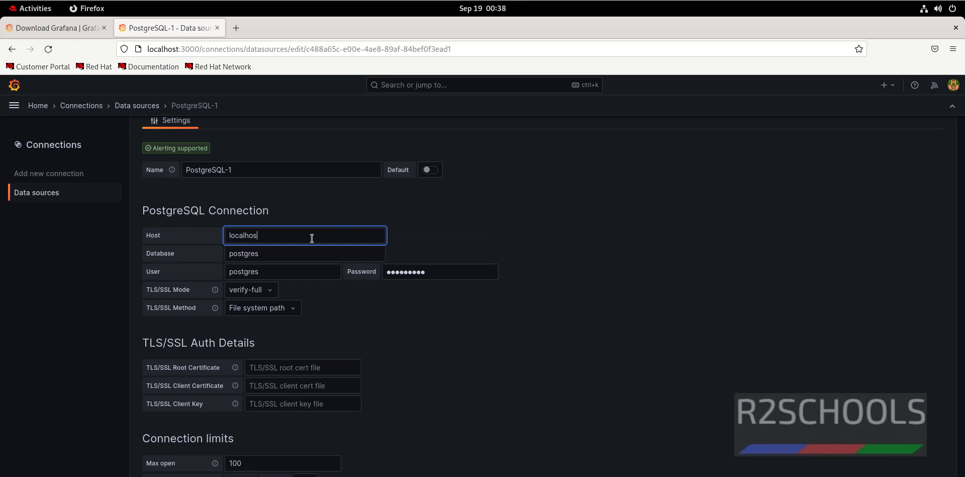
{"action": "type", "text": "t:5432"}
{"action": "scroll", "coordinate": [318, 243], "scroll_direction": "down", "scroll_amount": 6}
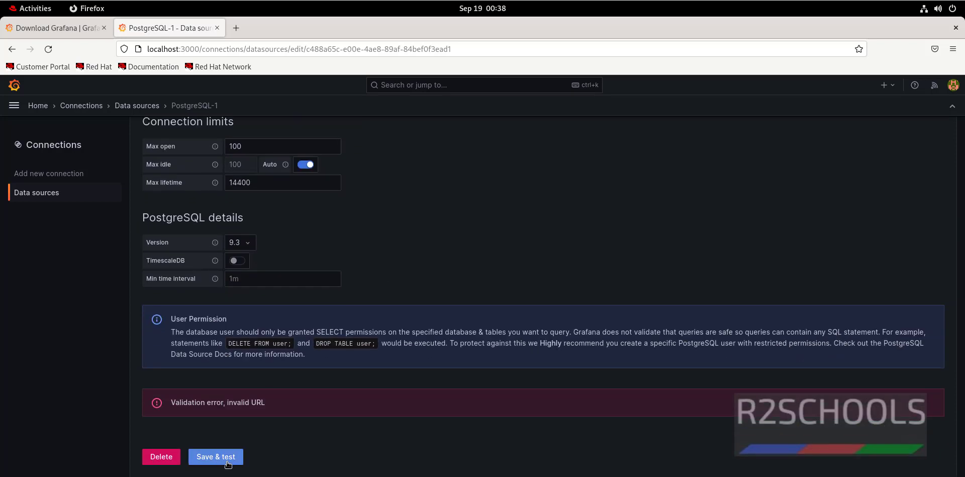
{"action": "left_click", "coordinate": [228, 463]}
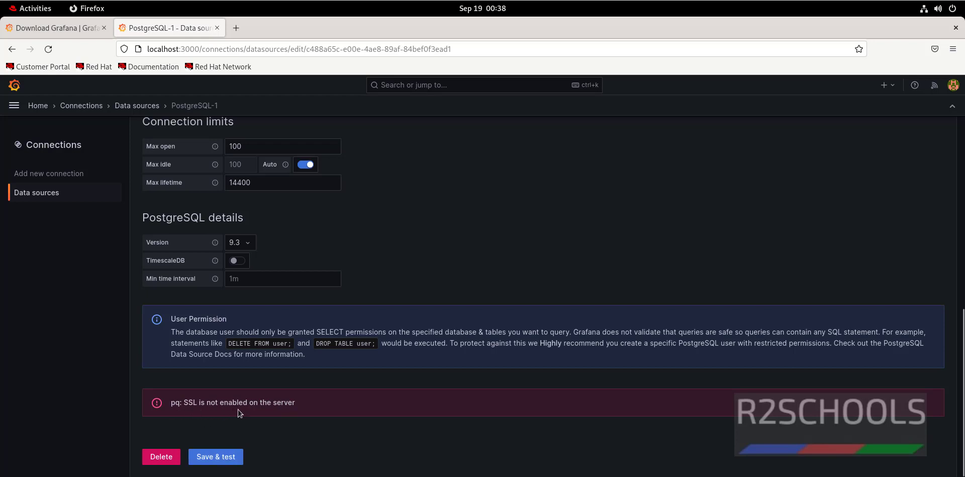
Step: Set TLS/SSL Mode to disable and Save & test until Database Connection OK appears
{"action": "scroll", "coordinate": [353, 403], "scroll_direction": "up", "scroll_amount": 6}
{"action": "left_click", "coordinate": [255, 282]}
{"action": "left_click", "coordinate": [254, 299]}
{"action": "key", "text": "Return"}
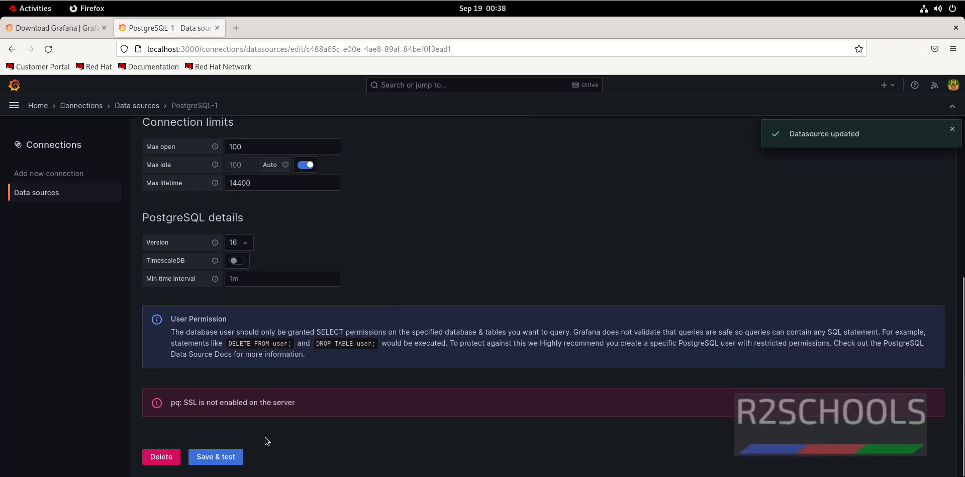
{"action": "left_click", "coordinate": [226, 458]}
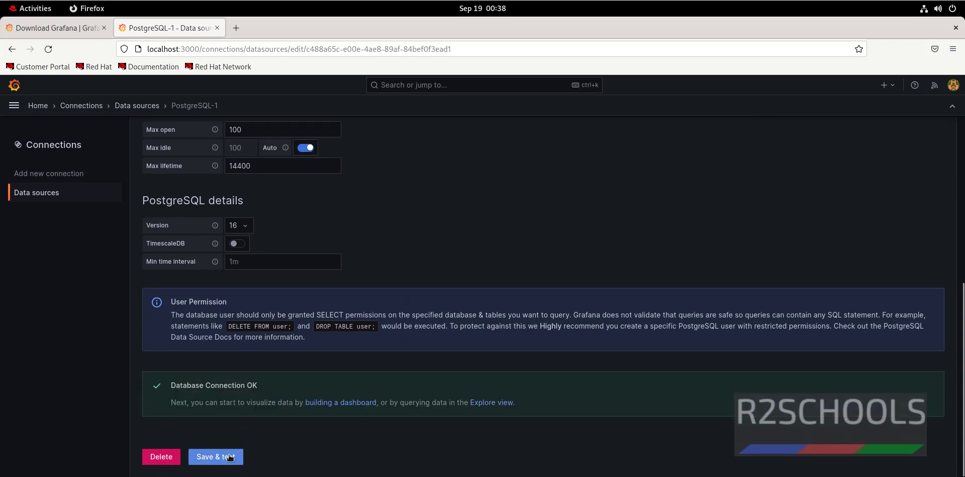
{"action": "left_click_drag", "start_coordinate": [171, 385], "coordinate": [265, 385]}
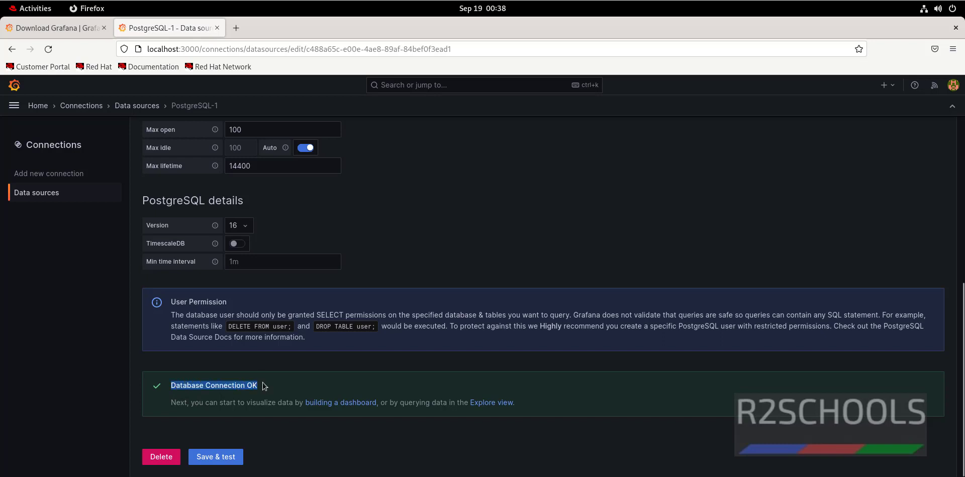
{"action": "left_click", "coordinate": [550, 206]}
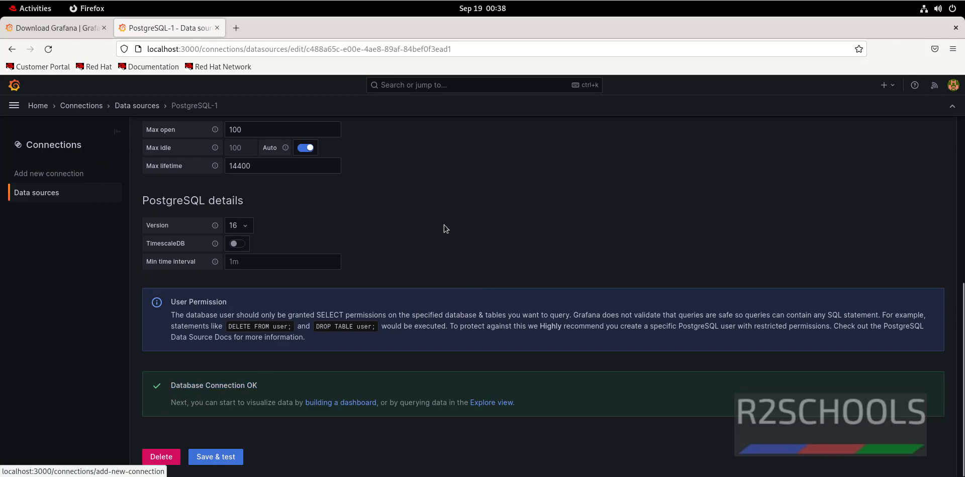
Step: Search 'mys' under Add new connection and add a new MySQL data source with defaults
{"action": "left_click", "coordinate": [53, 175]}
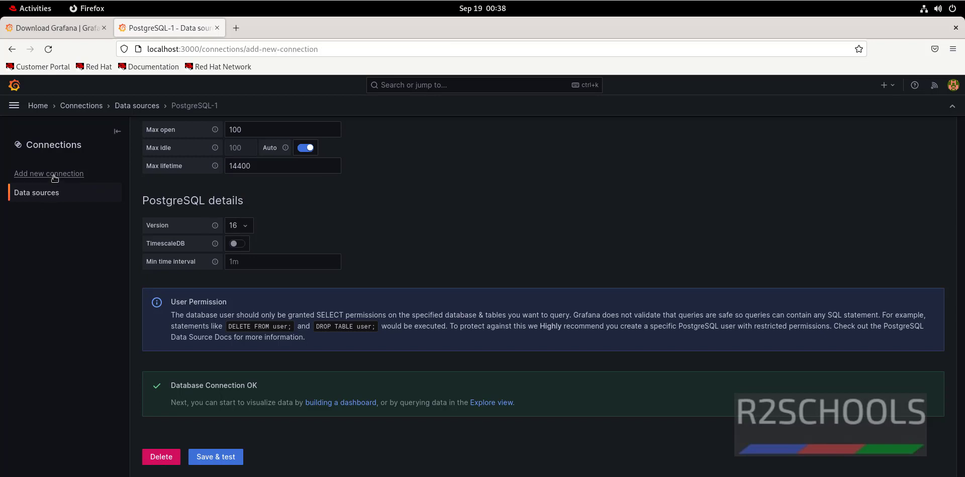
{"action": "left_click", "coordinate": [512, 189]}
{"action": "type", "text": "mysql"}
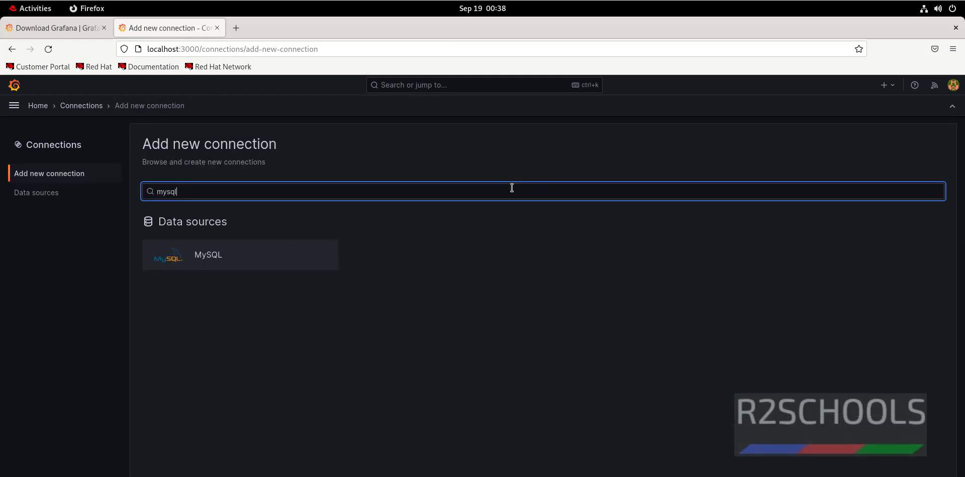
{"action": "left_click", "coordinate": [214, 259]}
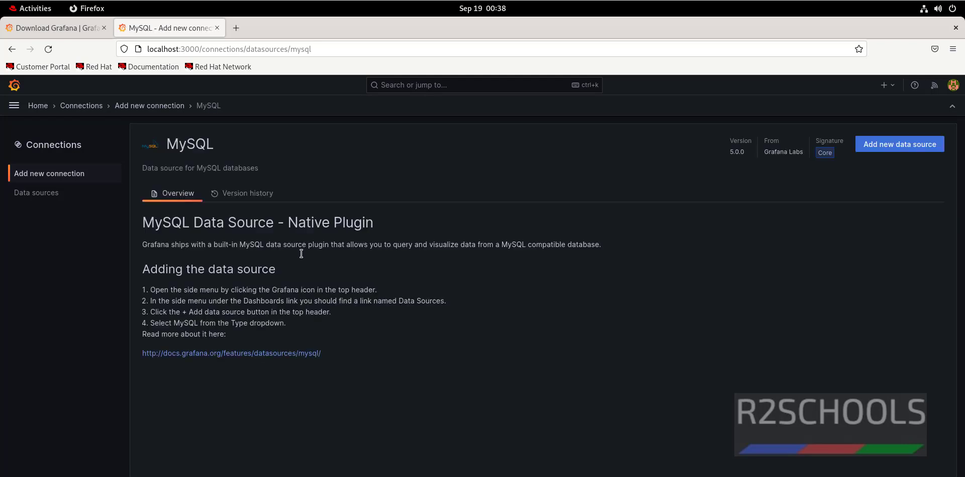
{"action": "left_click", "coordinate": [876, 147]}
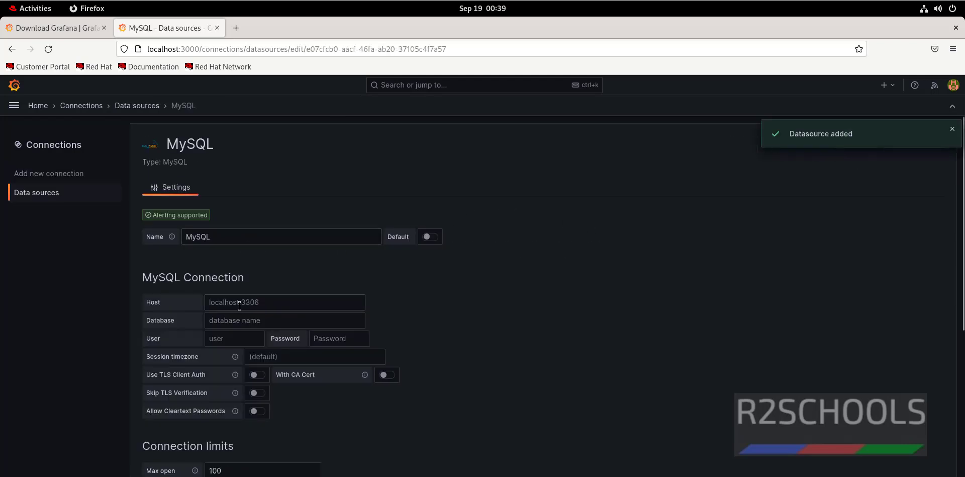
{"action": "left_click", "coordinate": [218, 304]}
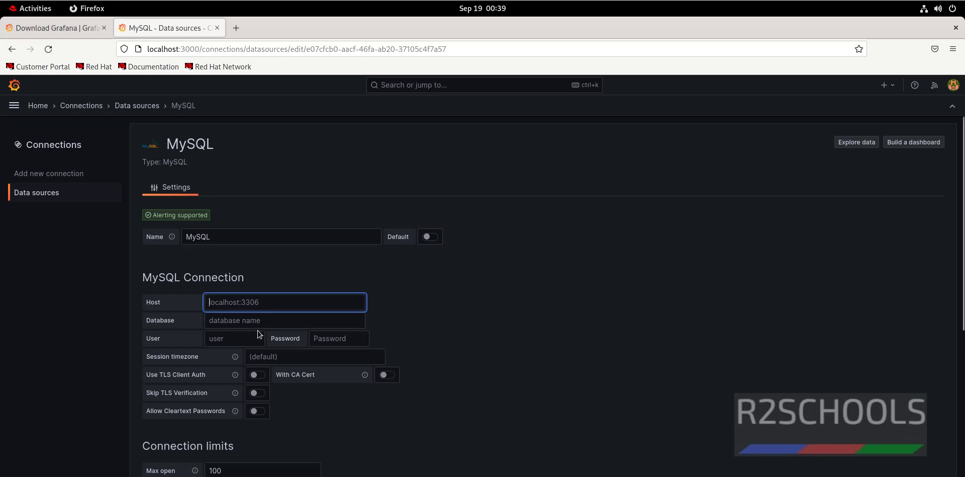
{"action": "scroll", "coordinate": [262, 335], "scroll_direction": "down", "scroll_amount": 5}
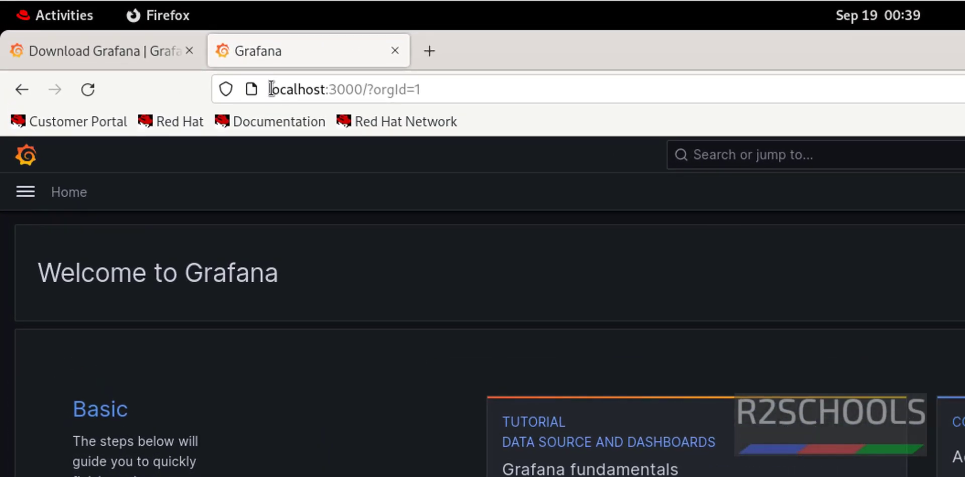
Step: Load Grafana at 127.0.0.1:3000 instead of localhost
{"action": "left_click_drag", "start_coordinate": [272, 89], "coordinate": [457, 82]}
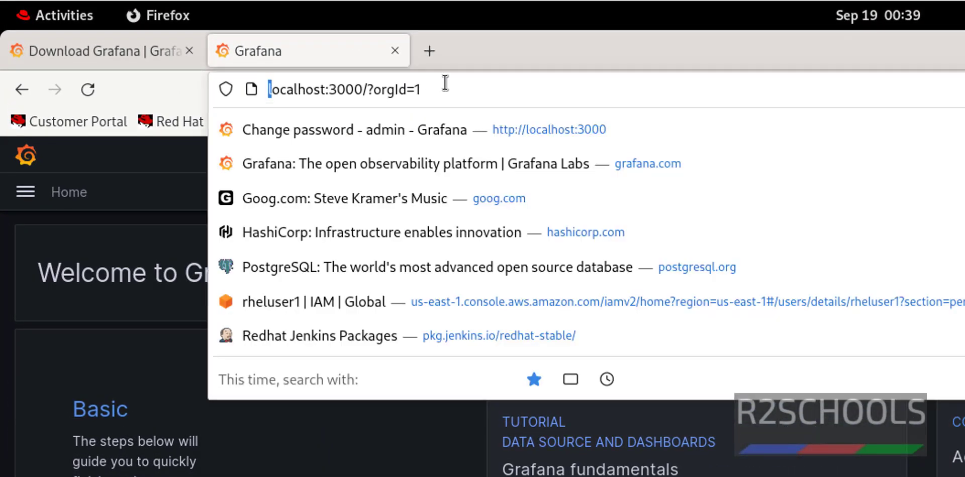
{"action": "left_click", "coordinate": [339, 96]}
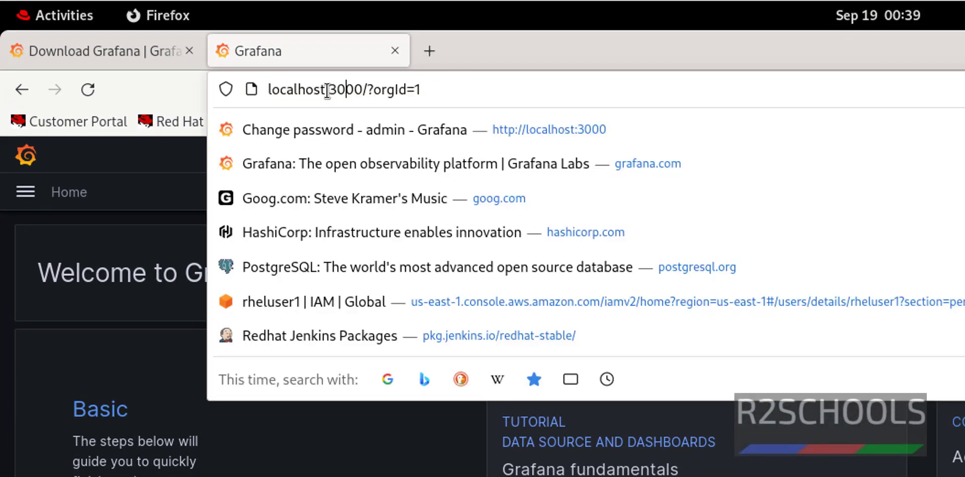
{"action": "left_click_drag", "start_coordinate": [327, 96], "coordinate": [266, 95]}
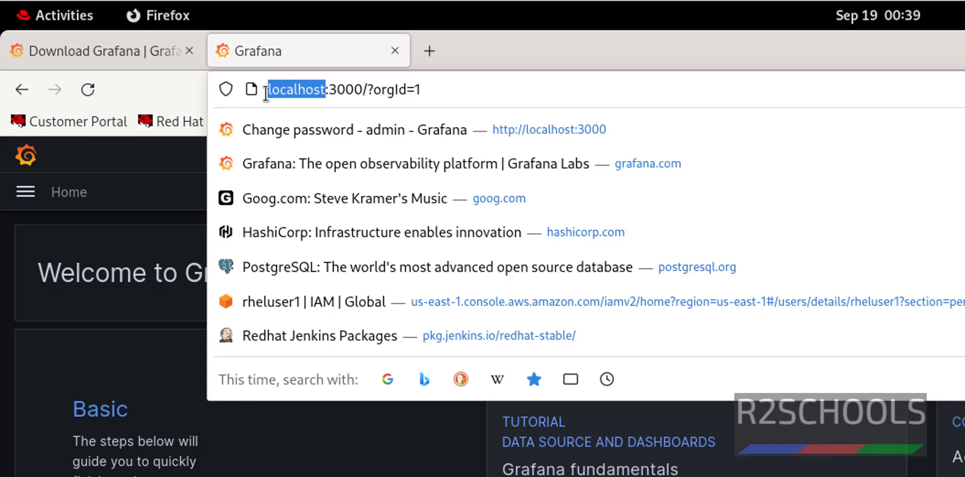
{"action": "type", "text": "127.0."}
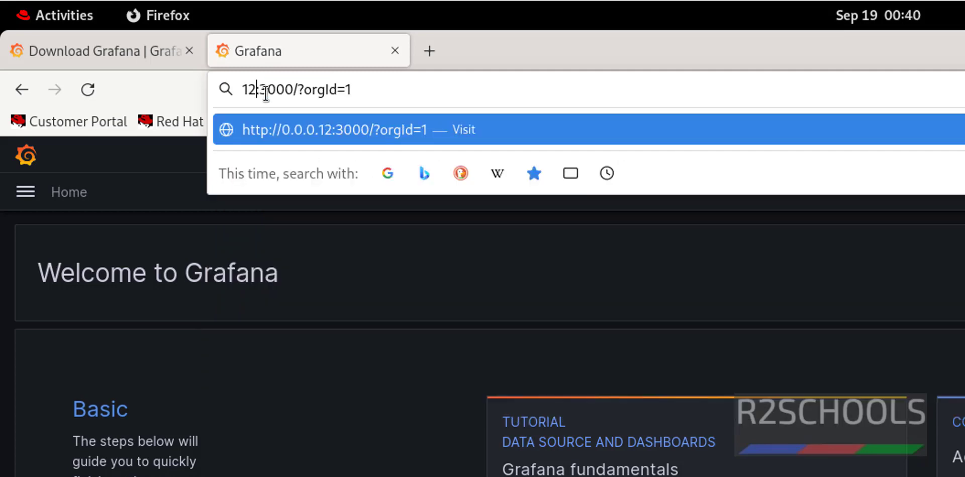
{"action": "type", "text": "0.0"}
{"action": "key", "text": "BackSpace"}
{"action": "type", "text": "1"}
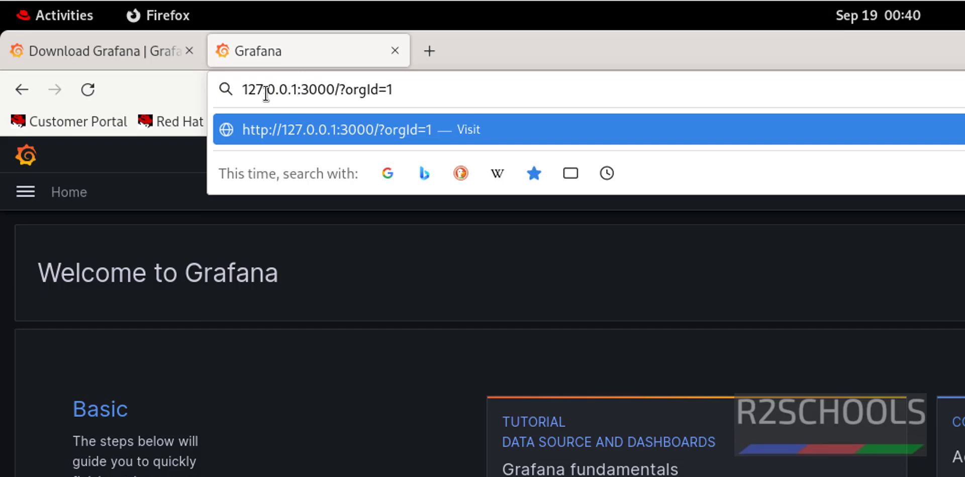
{"action": "key", "text": "Return"}
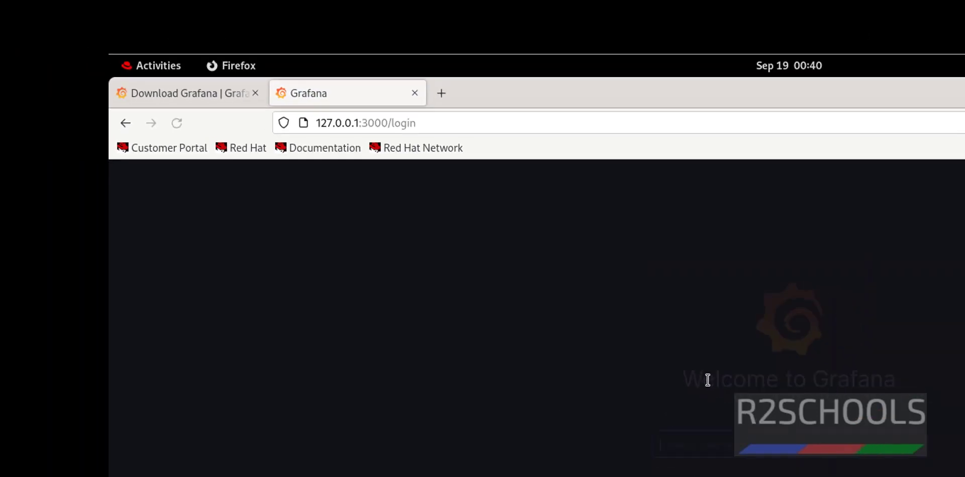
Step: Sign in with the administrator username and password to reach the Grafana home page
{"action": "left_click", "coordinate": [443, 278]}
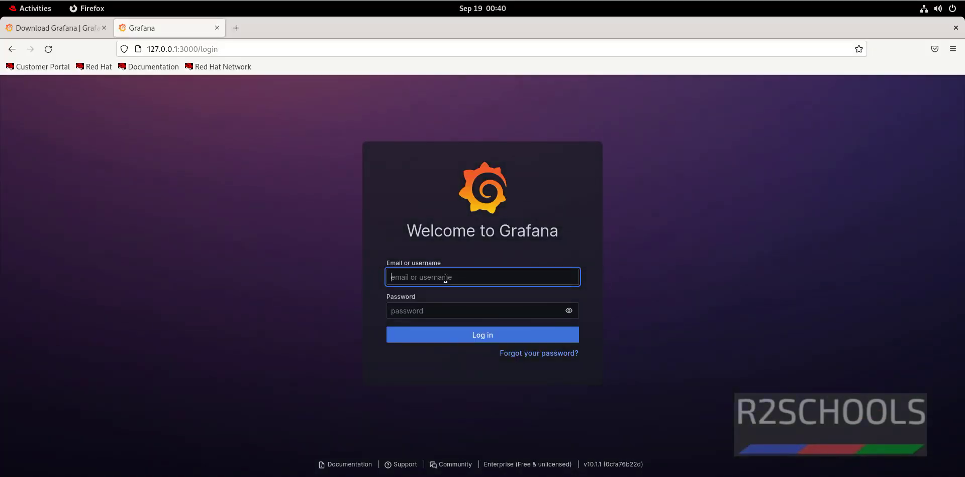
{"action": "key", "text": "Tab"}
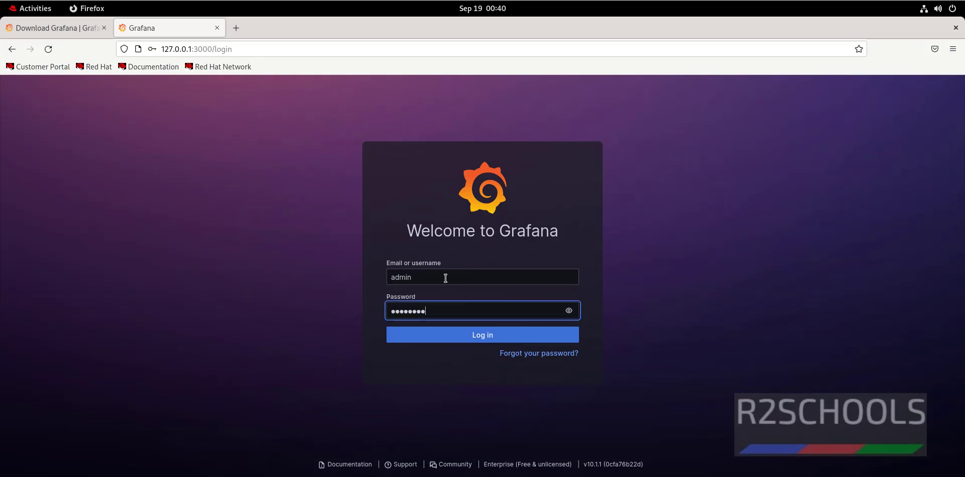
{"action": "key", "text": "Return"}
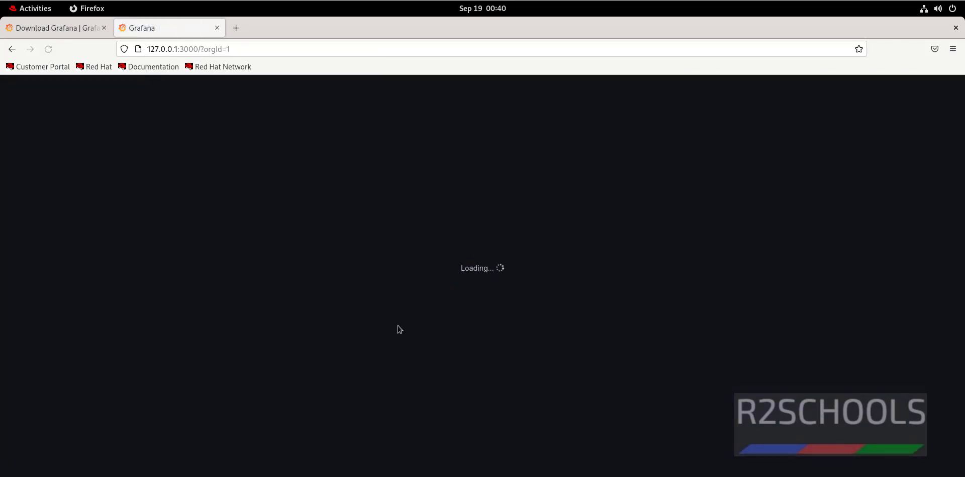
{"action": "left_click", "coordinate": [252, 43]}
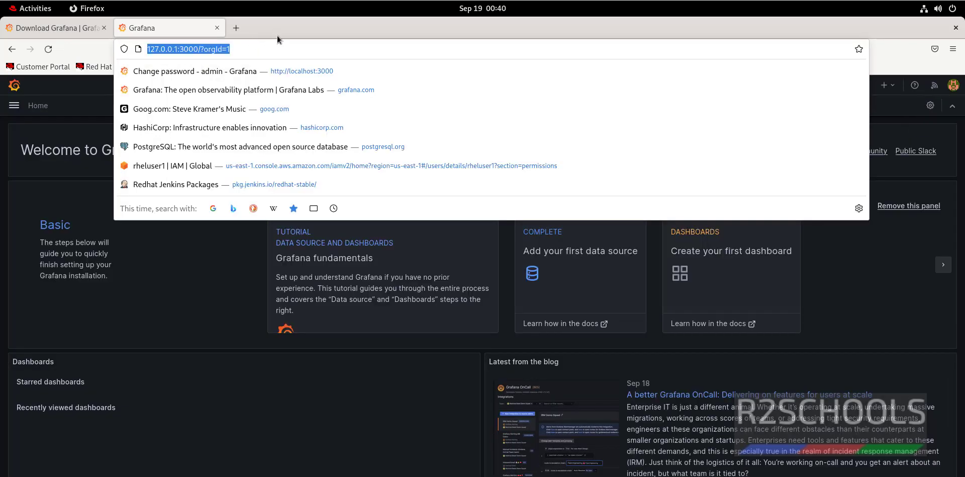
{"action": "key", "text": "alt+Tab"}
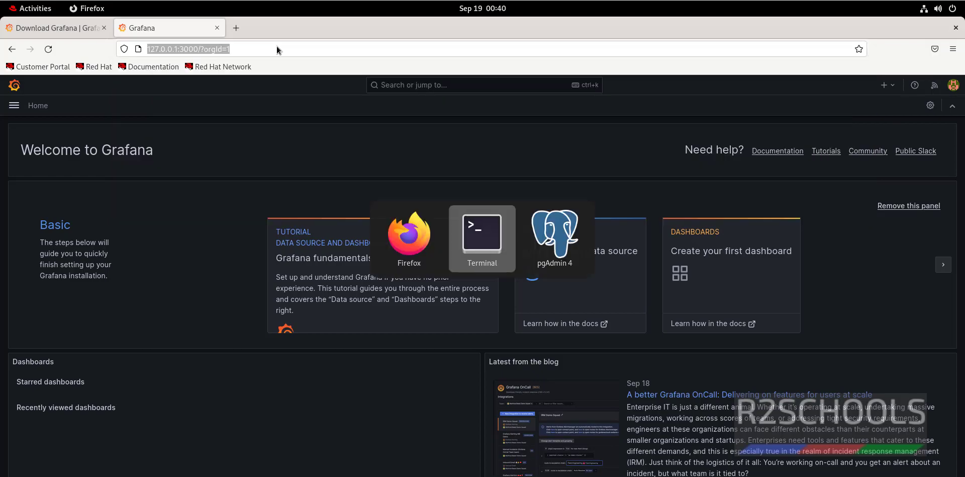
Step: Run ifconfig and copy the ens160 address 192.168.106.132
{"action": "type", "text": "ifconfig"}
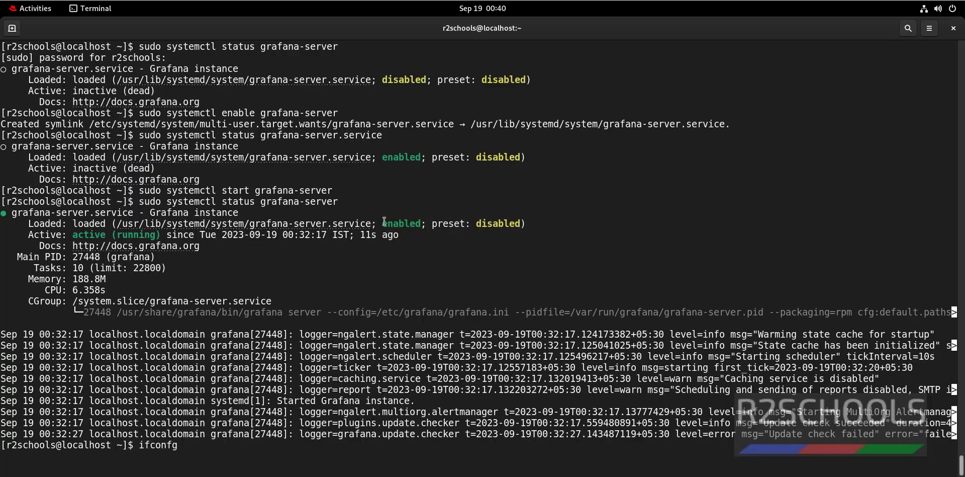
{"action": "type", "text": "ig"}
{"action": "key", "text": "Return"}
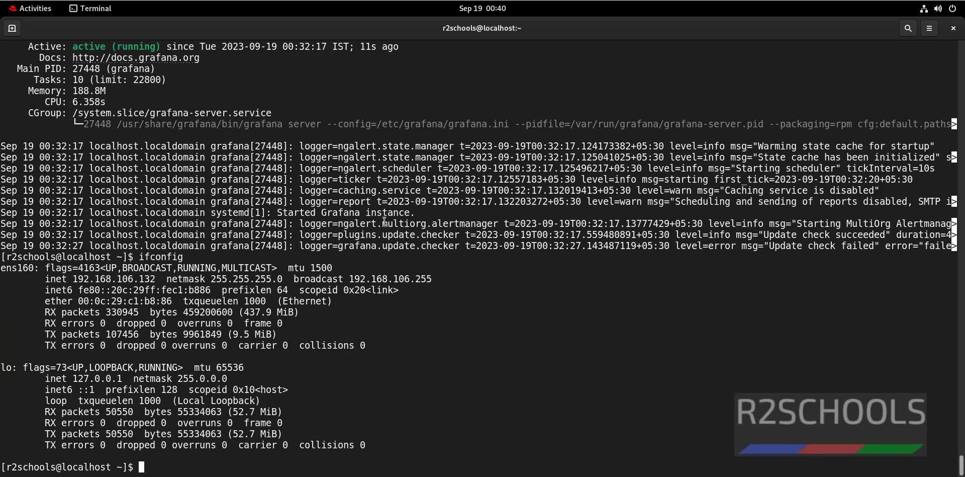
{"action": "double_click", "coordinate": [130, 280]}
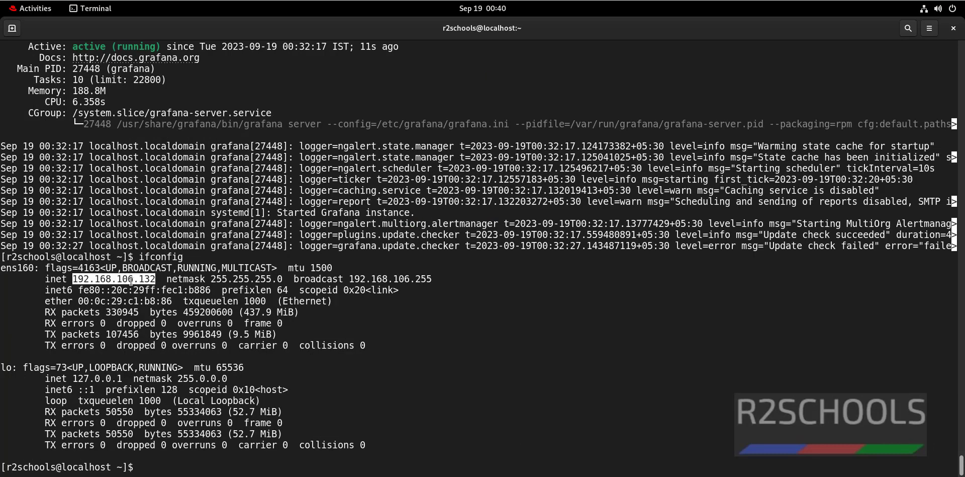
{"action": "right_click", "coordinate": [131, 280]}
{"action": "left_click", "coordinate": [156, 301]}
Step: Sign out of Grafana from the account menu
{"action": "key", "text": "alt+Tab"}
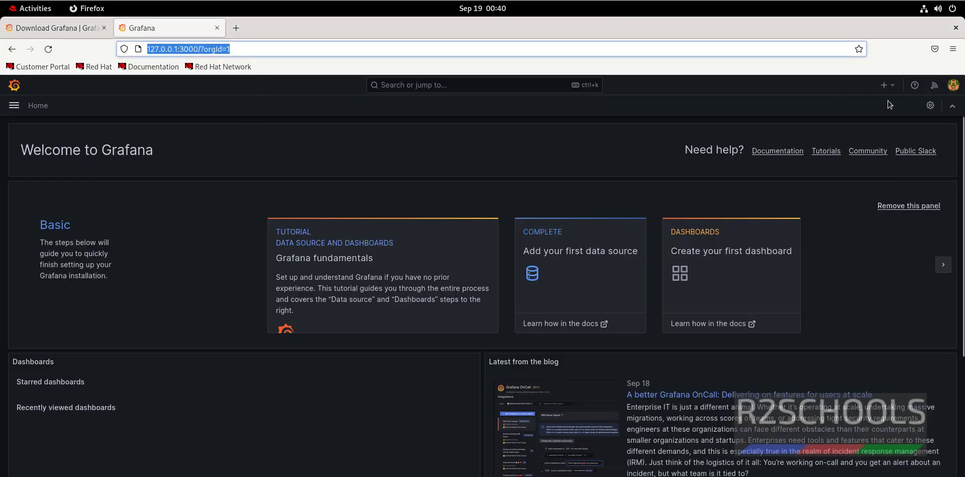
{"action": "left_click", "coordinate": [953, 85]}
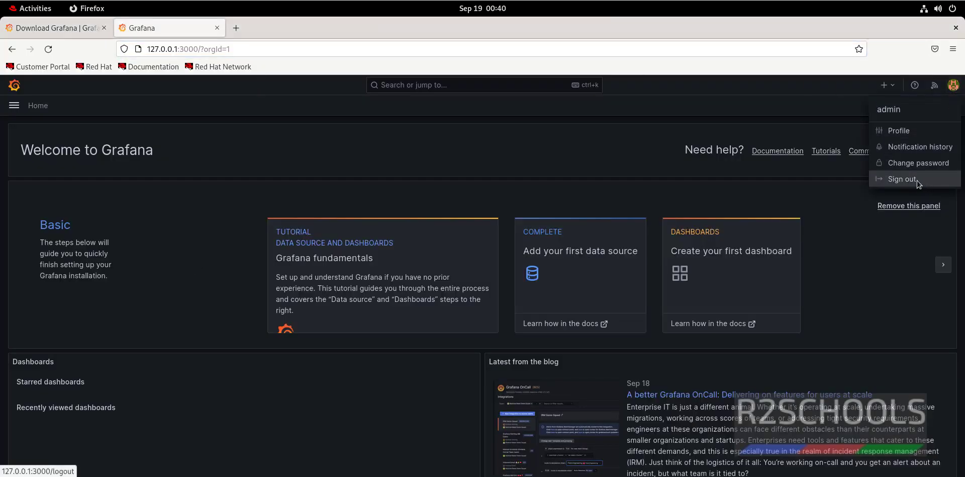
{"action": "left_click", "coordinate": [887, 180]}
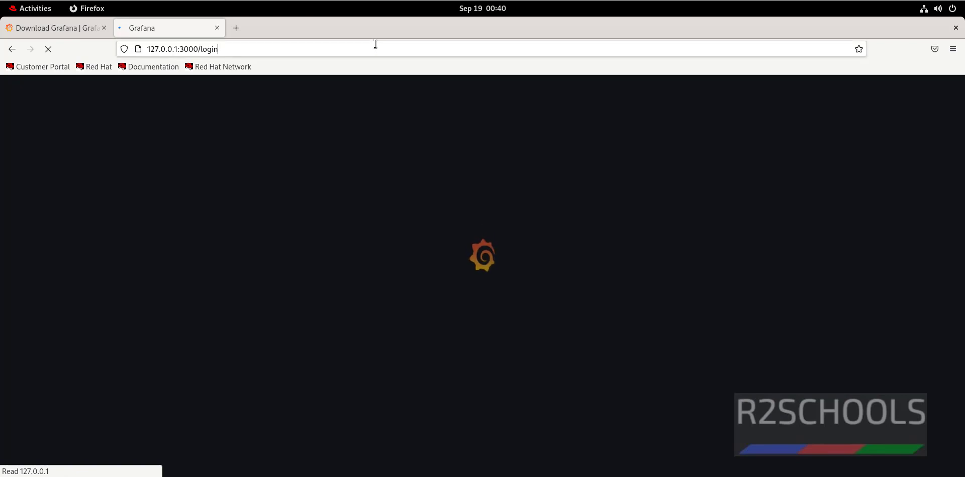
Step: Load Grafana at 192.168.106.132:3000 using the pasted IP address
{"action": "left_click", "coordinate": [376, 44]}
{"action": "key", "text": "ctrl+v"}
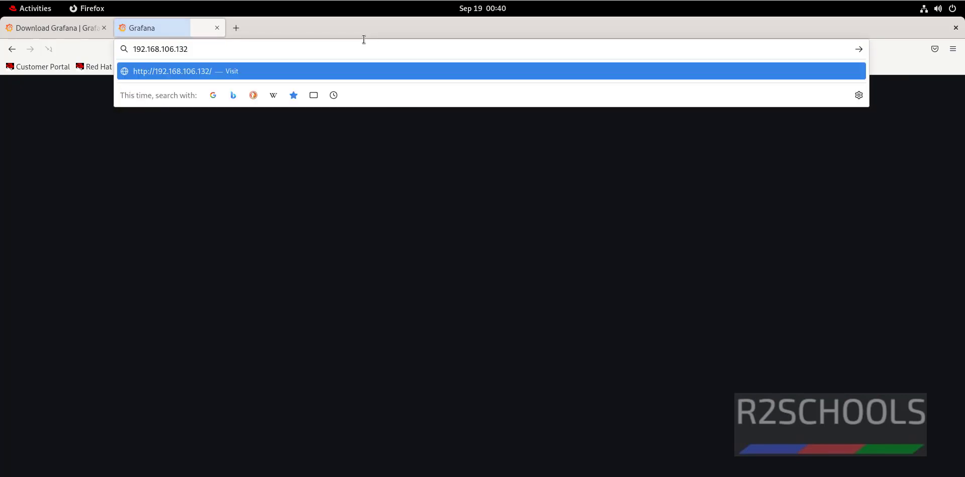
{"action": "type", "text": ":"}
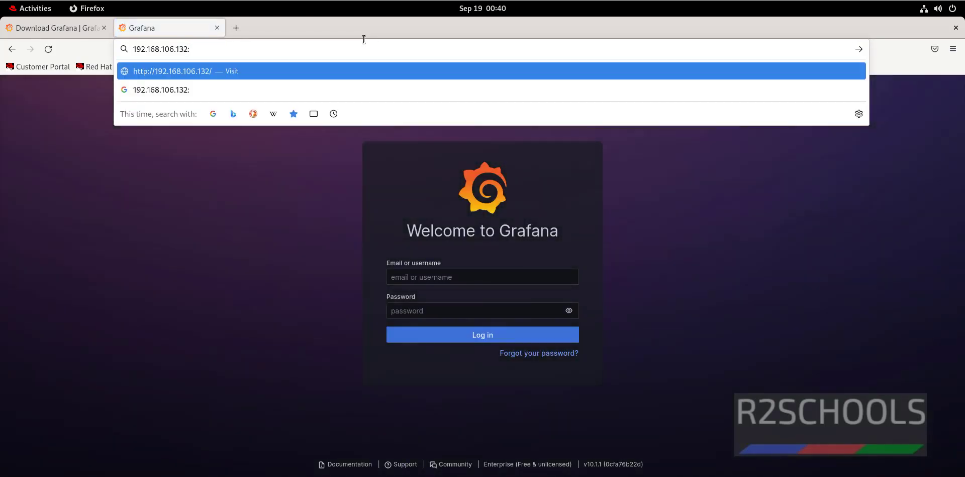
{"action": "key", "text": "BackSpace"}
{"action": "type", "text": ":"}
{"action": "key", "text": "BackSpace"}
{"action": "type", "text": "3"}
{"action": "key", "text": "BackSpace"}
{"action": "key", "text": "BackSpace"}
{"action": "key", "text": "BackSpace"}
{"action": "type", "text": "32:3000"}
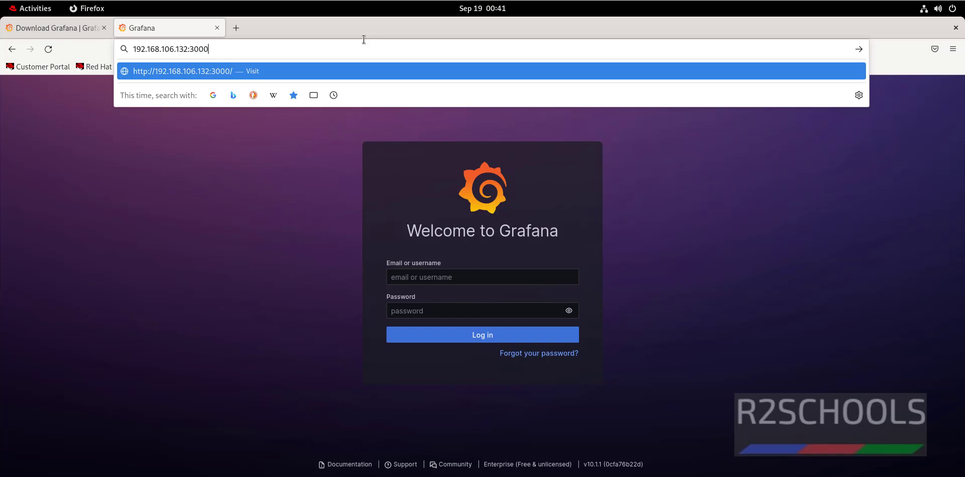
{"action": "key", "text": "Return"}
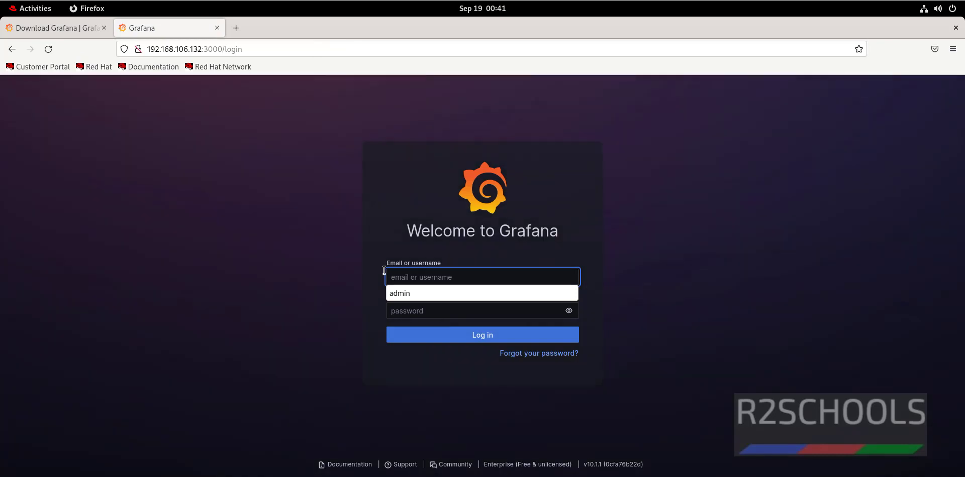
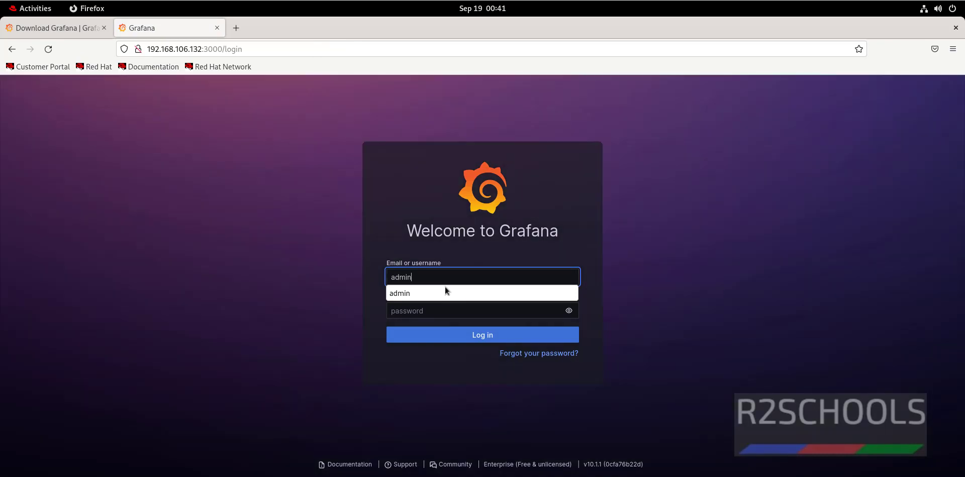
Step: Sign in with the administrator credentials and decline saving the login
{"action": "key", "text": "Tab"}
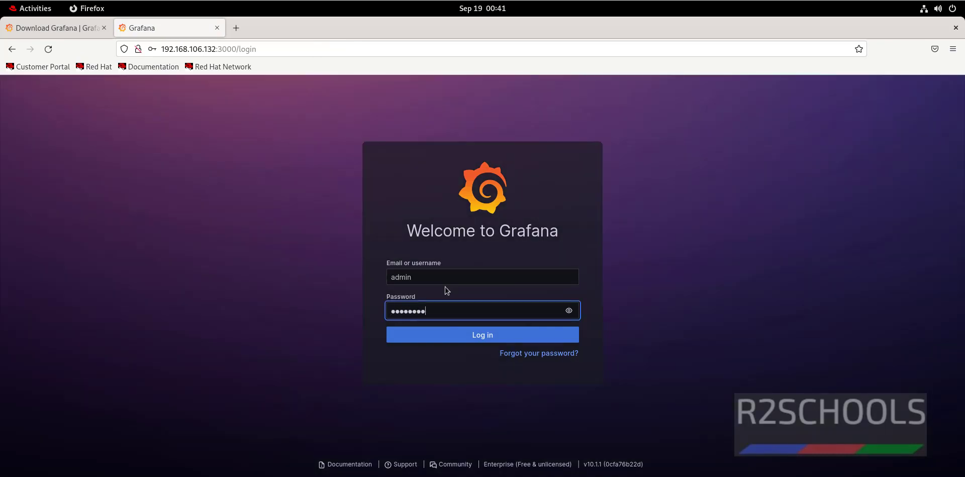
{"action": "key", "text": "Return"}
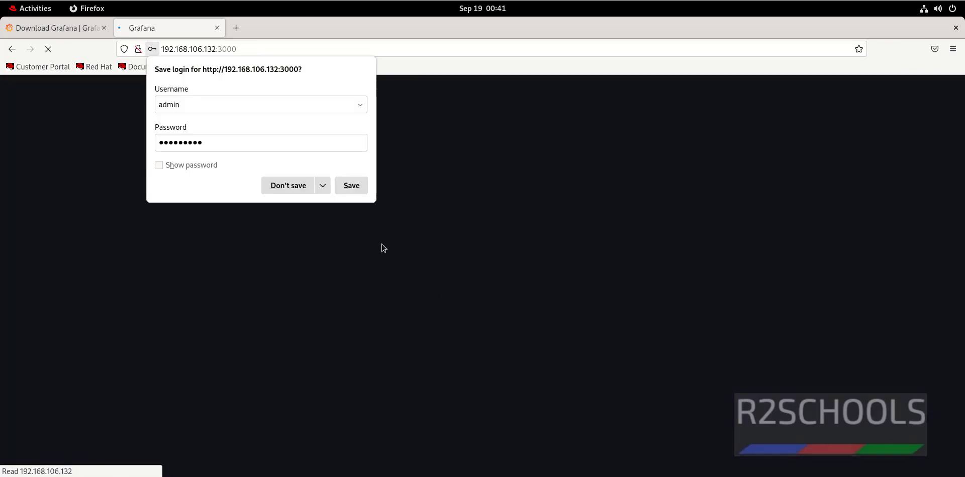
{"action": "left_click", "coordinate": [273, 189]}
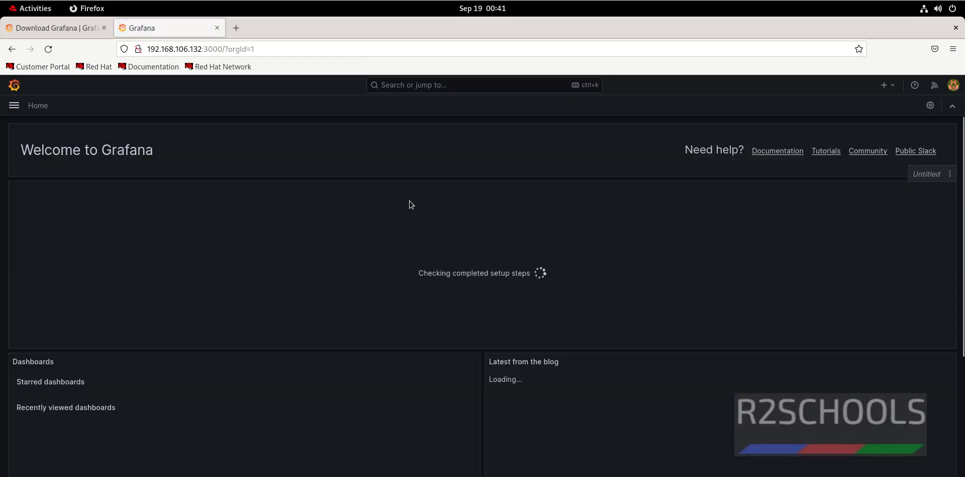
Step: Clear the terminal and rerun sudo systemctl status grafana-server, confirming it is active (running)
{"action": "key", "text": "alt+Tab"}
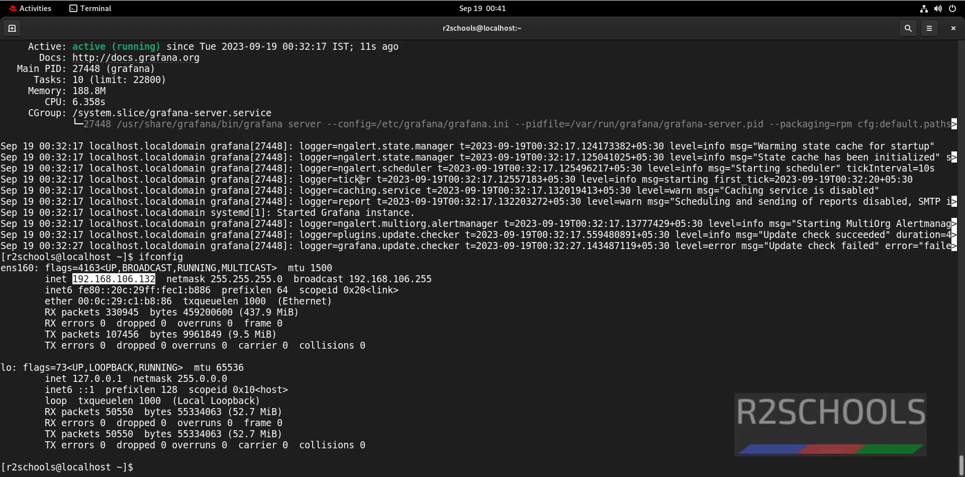
{"action": "key", "text": "ctrl+l"}
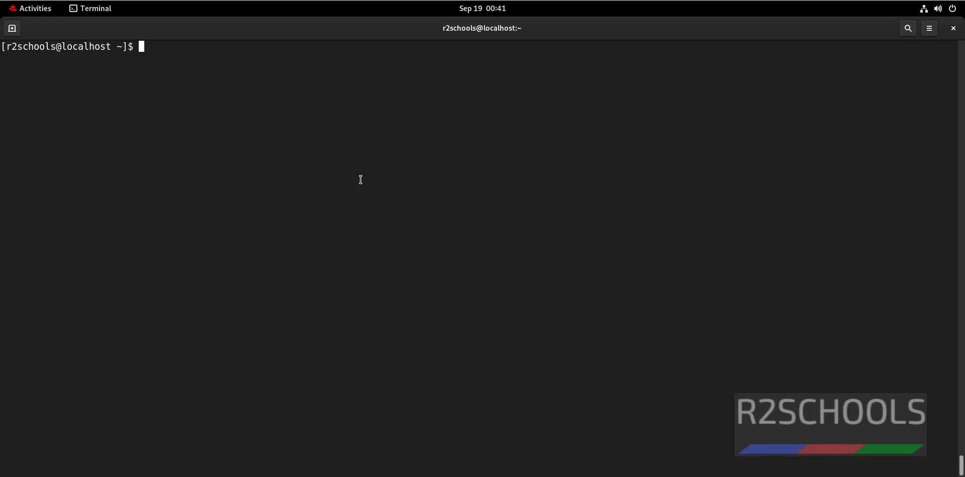
{"action": "key", "text": "Up"}
{"action": "key", "text": "Up"}
{"action": "key", "text": "Return"}
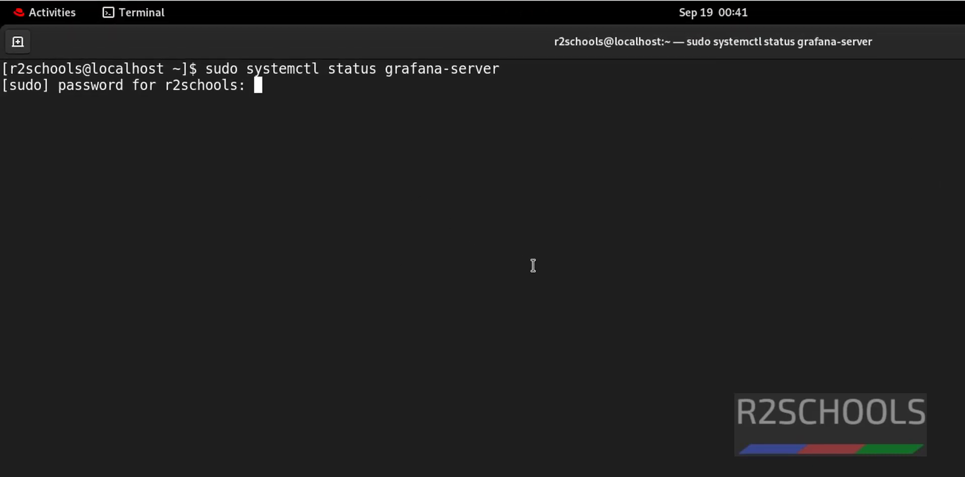
{"action": "key", "text": "Return"}
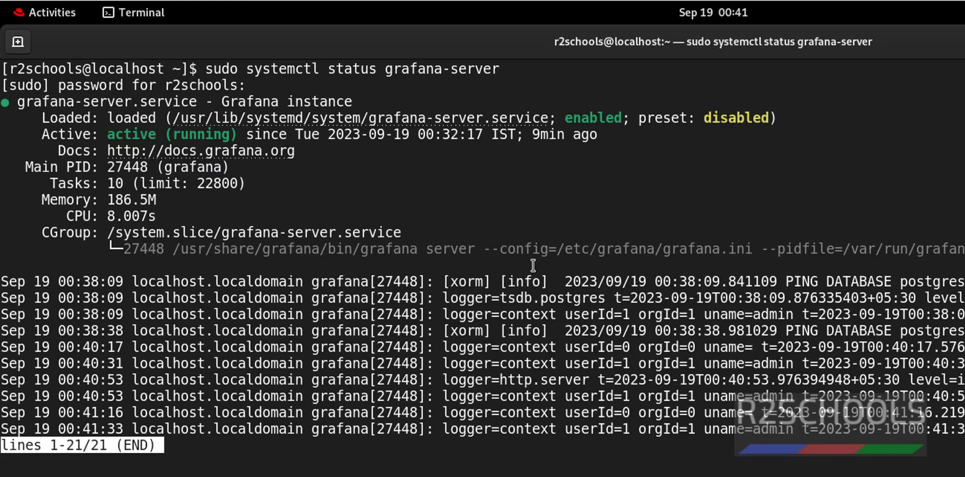
{"action": "key", "text": "q"}
Step: Stop the service with sudo systemctl stop grafana-server
{"action": "key", "text": "Up"}
{"action": "key", "text": "Left"}
{"action": "key", "text": "Left"}
{"action": "key", "text": "Left"}
{"action": "key", "text": "Left"}
{"action": "key", "text": "Left"}
{"action": "key", "text": "Left"}
{"action": "key", "text": "Left"}
{"action": "key", "text": "Left"}
{"action": "key", "text": "Left"}
{"action": "key", "text": "Left"}
{"action": "key", "text": "Left"}
{"action": "key", "text": "Left"}
{"action": "key", "text": "Left"}
{"action": "key", "text": "Left"}
{"action": "key", "text": "BackSpace"}
{"action": "key", "text": "BackSpace"}
{"action": "key", "text": "BackSpace"}
{"action": "key", "text": "BackSpace"}
{"action": "type", "text": "op"}
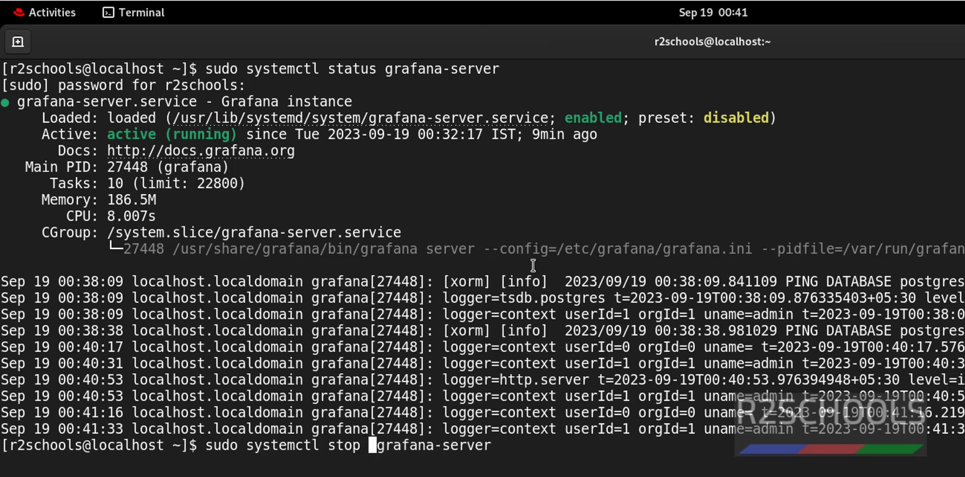
{"action": "key", "text": "Return"}
{"action": "key", "text": "alt+Tab"}
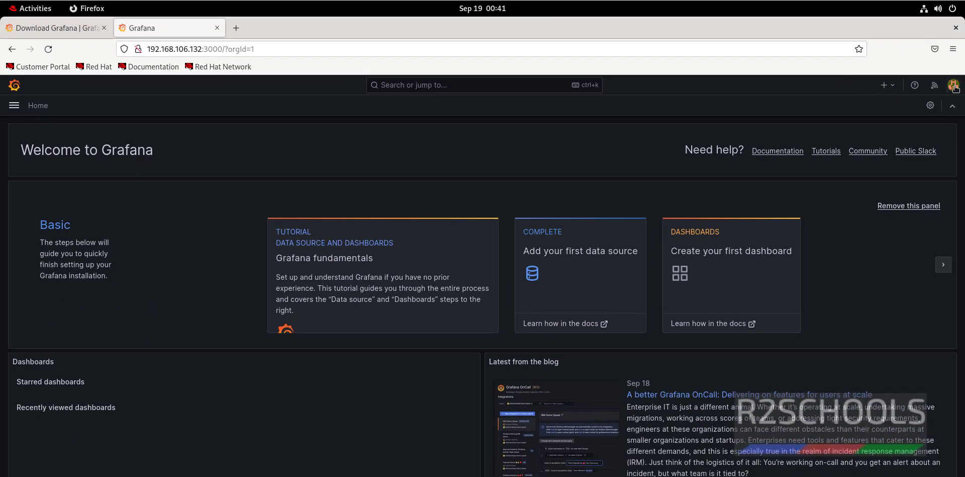
Step: Sign out and reload 192.168.106.132:3000, which now shows Unable to connect
{"action": "left_click", "coordinate": [954, 85]}
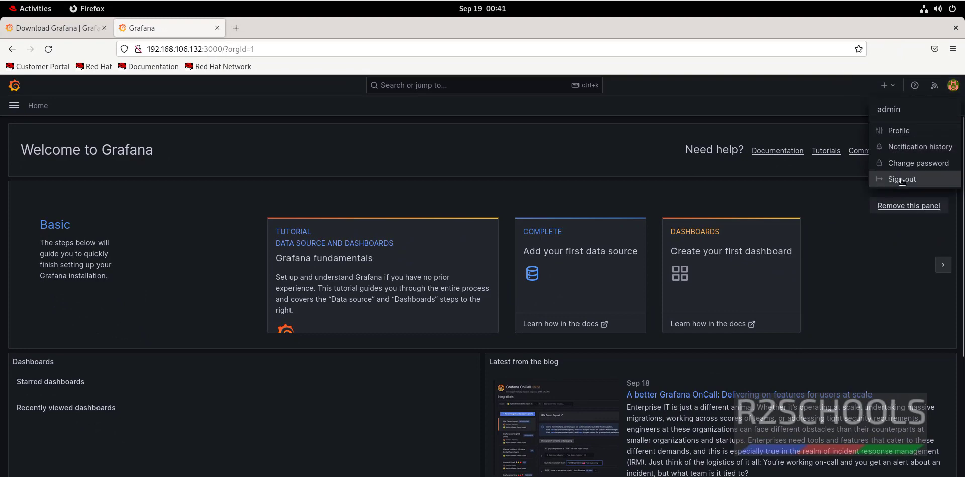
{"action": "left_click", "coordinate": [885, 179]}
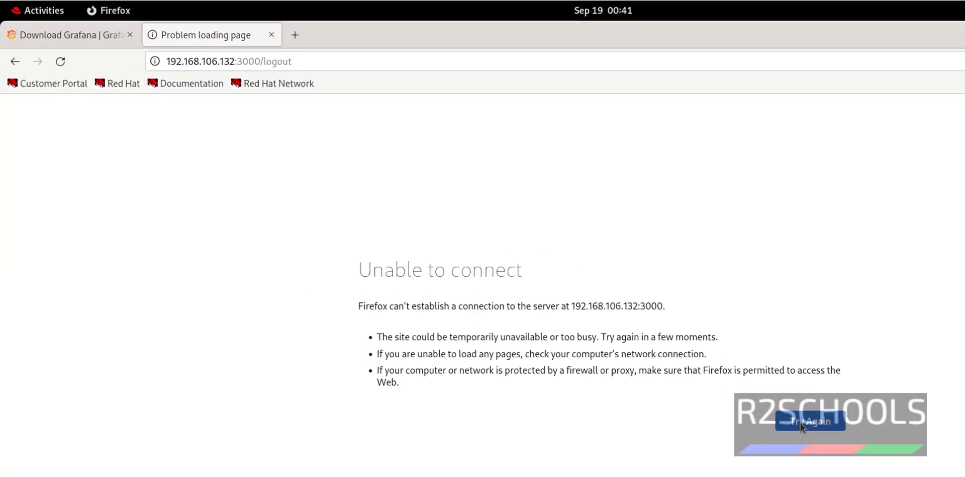
{"action": "double_click", "coordinate": [275, 61]}
{"action": "type", "text": "l"}
{"action": "key", "text": "BackSpace"}
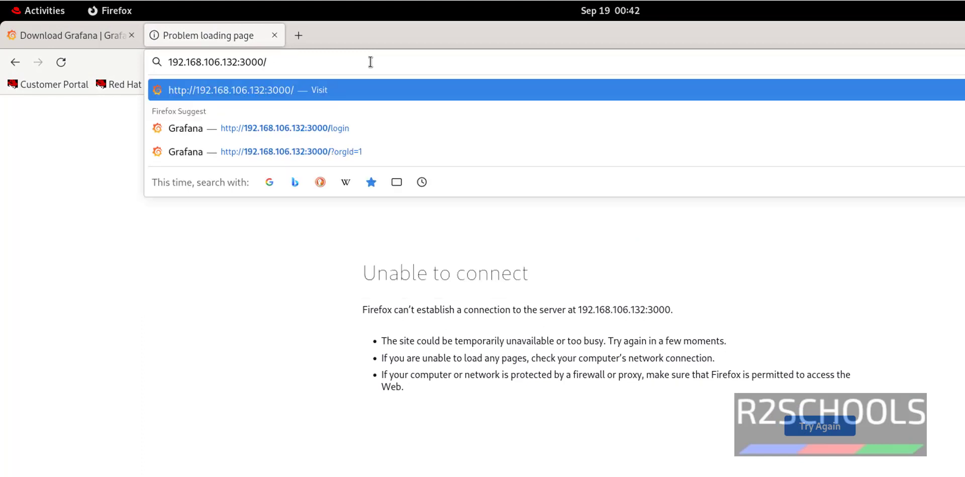
{"action": "key", "text": "Return"}
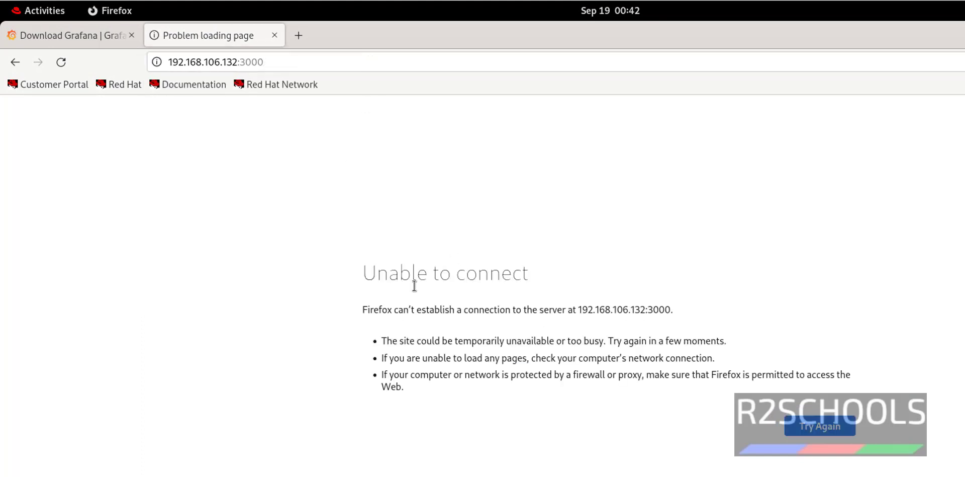
{"action": "left_click_drag", "start_coordinate": [363, 274], "coordinate": [548, 279]}
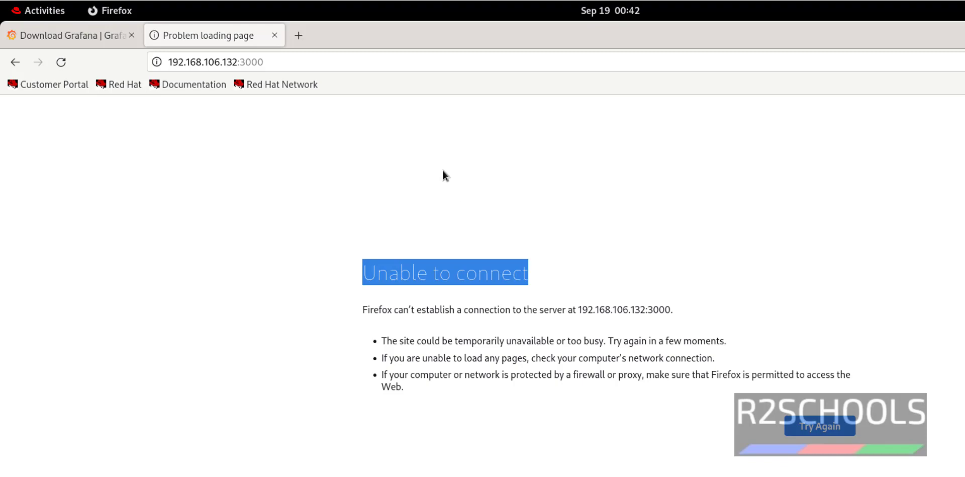
Step: Run sudo systemctl start grafana-server, then rerun the status check
{"action": "key", "text": "alt+Tab"}
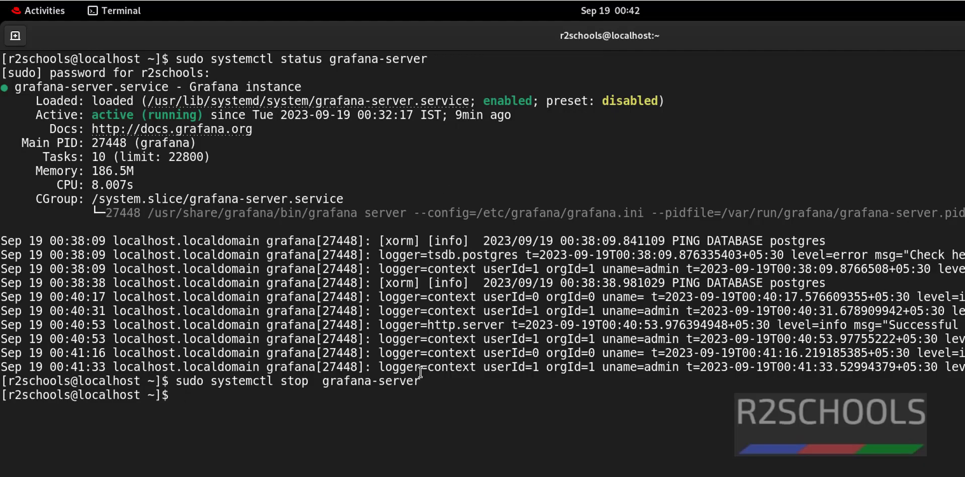
{"action": "type", "text": "sudo systec"}
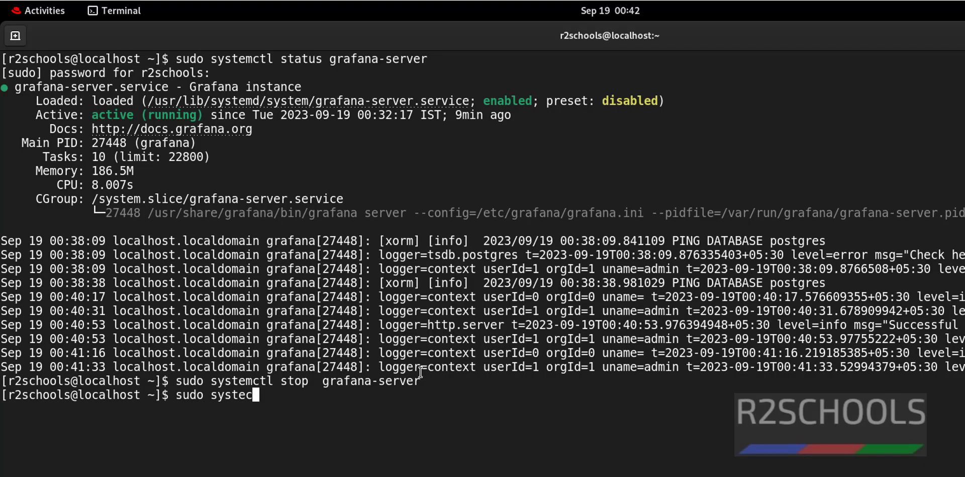
{"action": "key", "text": "BackSpace"}
{"action": "type", "text": "mctl st"}
{"action": "type", "text": "art "}
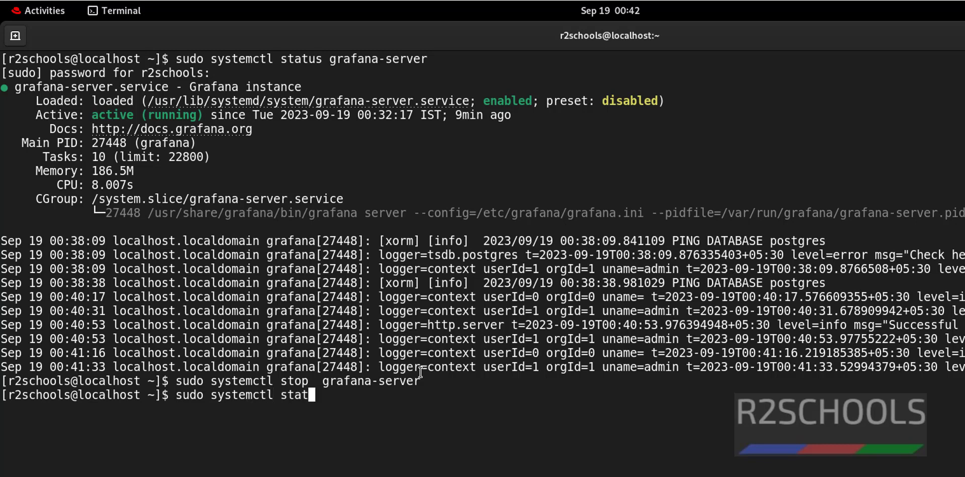
{"action": "type", "text": "grafana"}
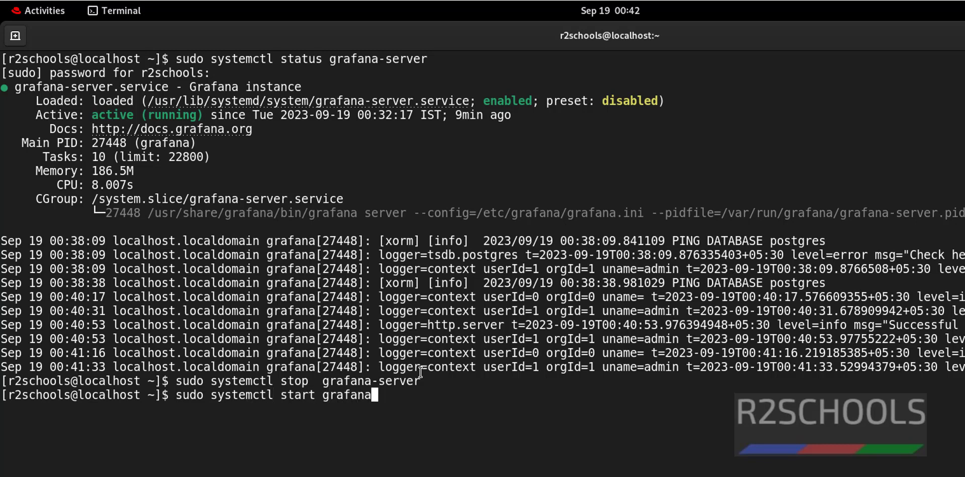
{"action": "type", "text": "-server"}
{"action": "key", "text": "Return"}
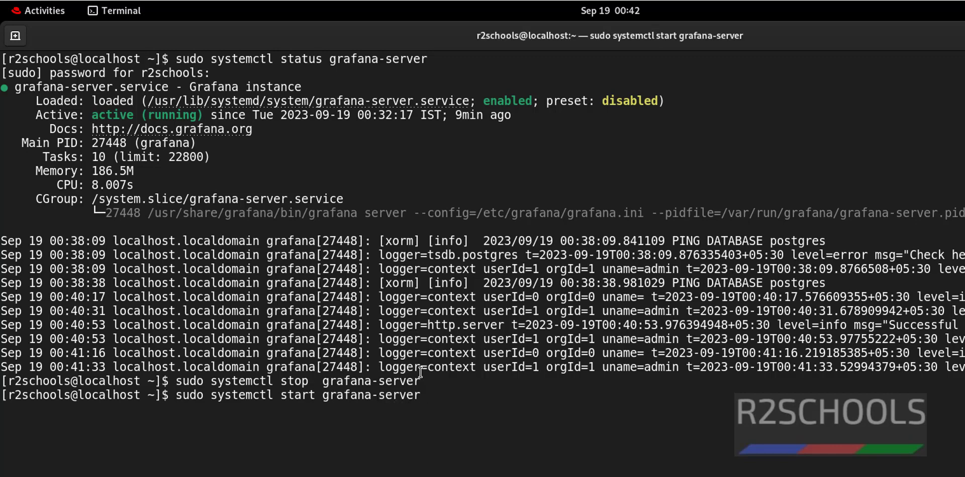
{"action": "key", "text": "Up"}
{"action": "key", "text": "Up"}
{"action": "key", "text": "Up"}
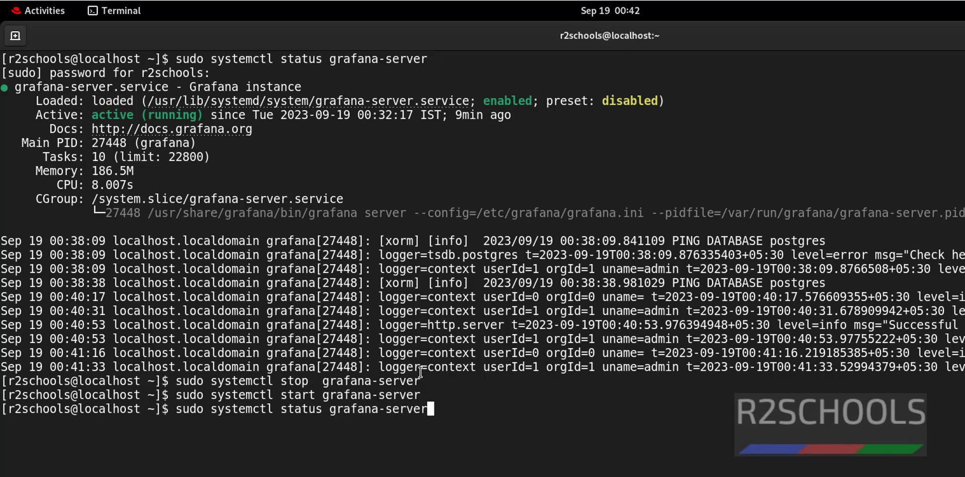
{"action": "key", "text": "Return"}
Step: Reload 192.168.106.132:3000 in Firefox so Grafana's loading screen replaces Unable to connect
{"action": "key", "text": "alt+Tab"}
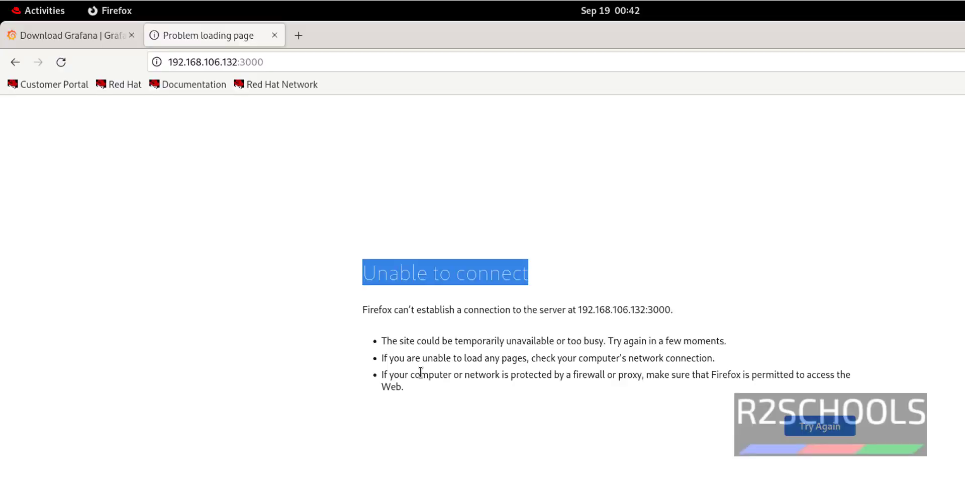
{"action": "left_click", "coordinate": [553, 280]}
{"action": "left_click", "coordinate": [61, 62]}
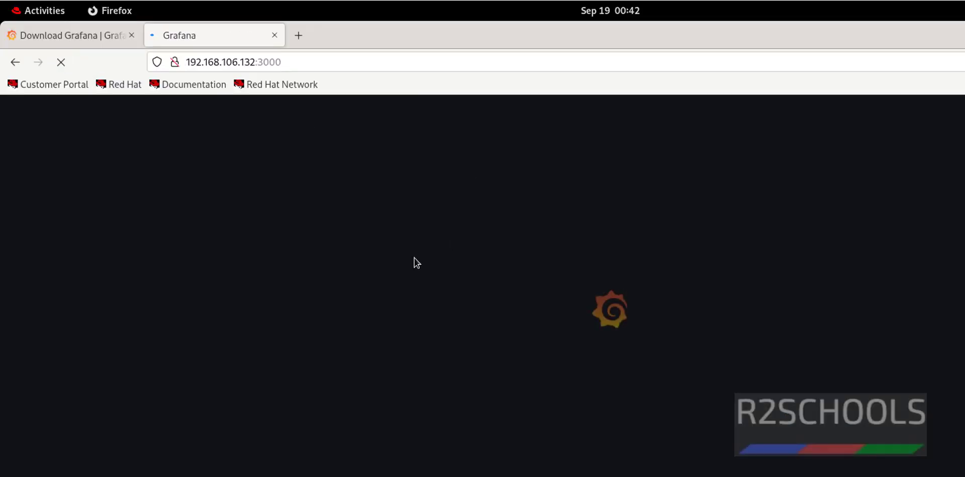